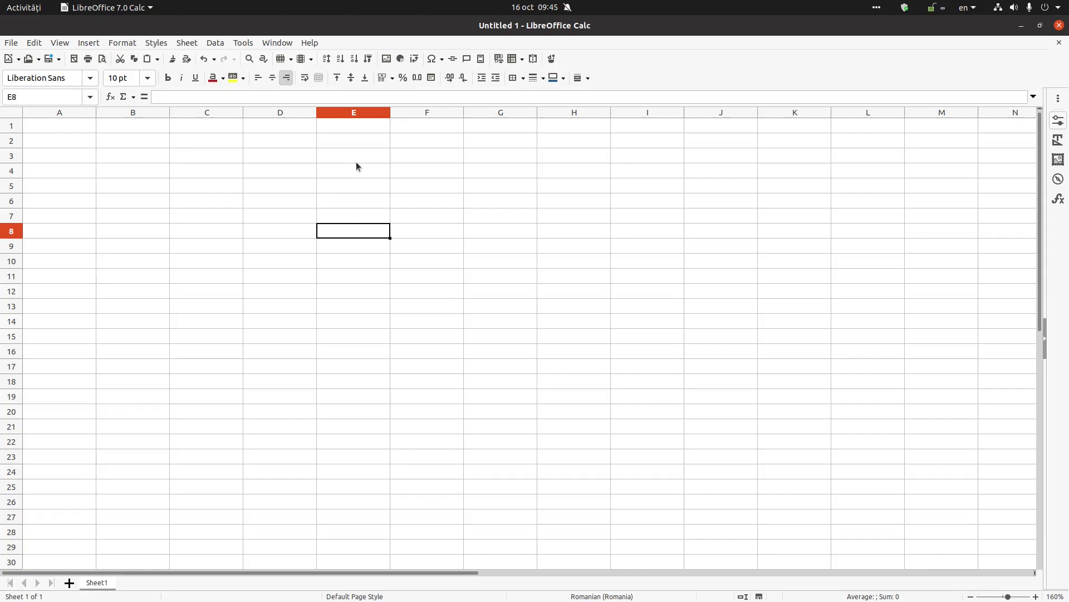
Step: Select the whole of column D
{"action": "left_click", "coordinate": [356, 158]}
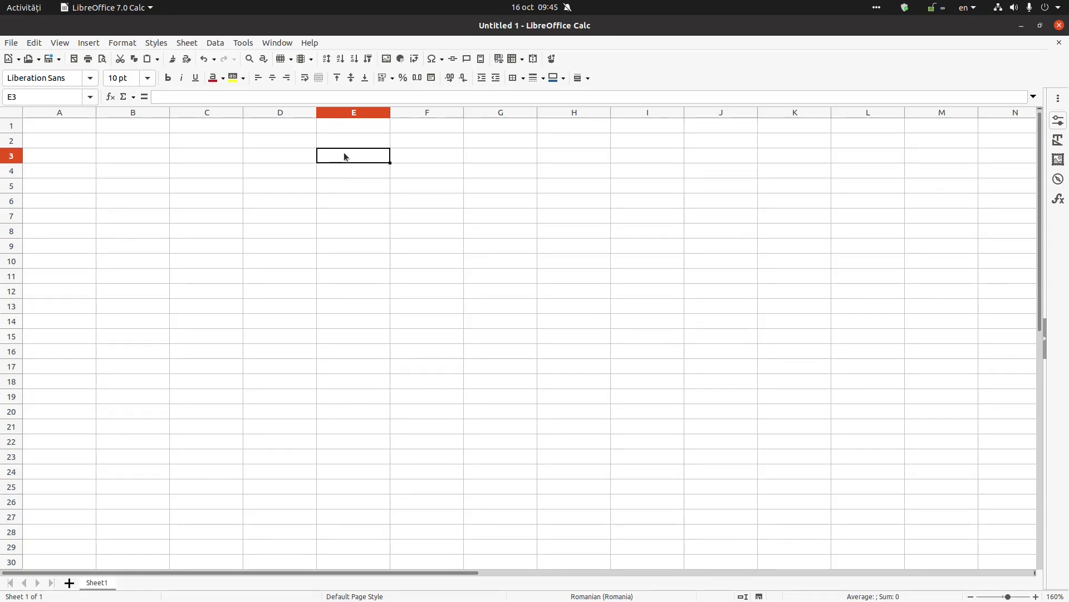
{"action": "left_click", "coordinate": [300, 115]}
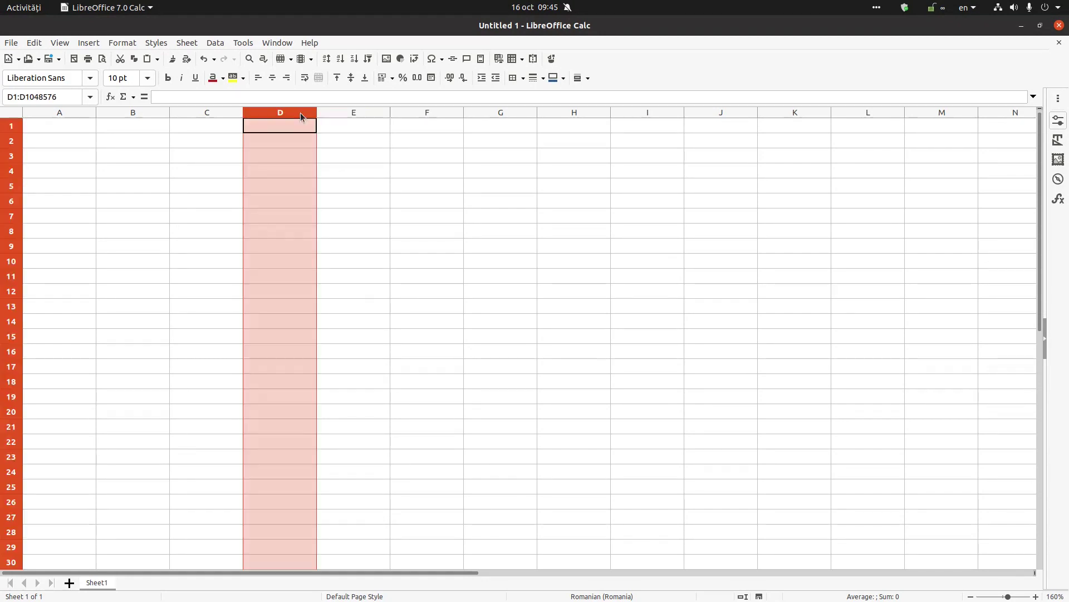
{"action": "left_click", "coordinate": [239, 120]}
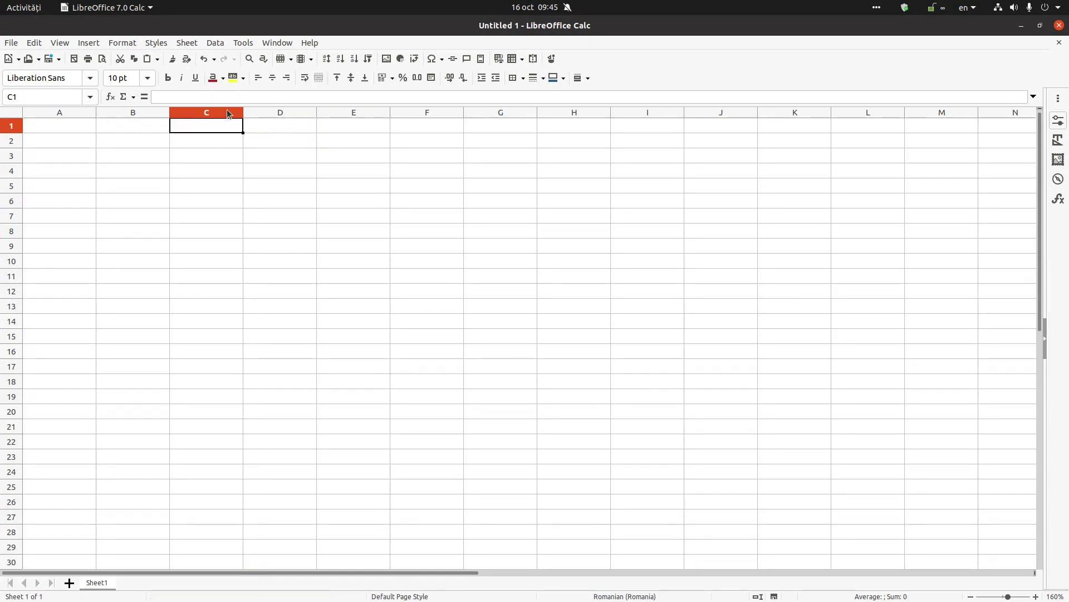
{"action": "left_click", "coordinate": [281, 113]}
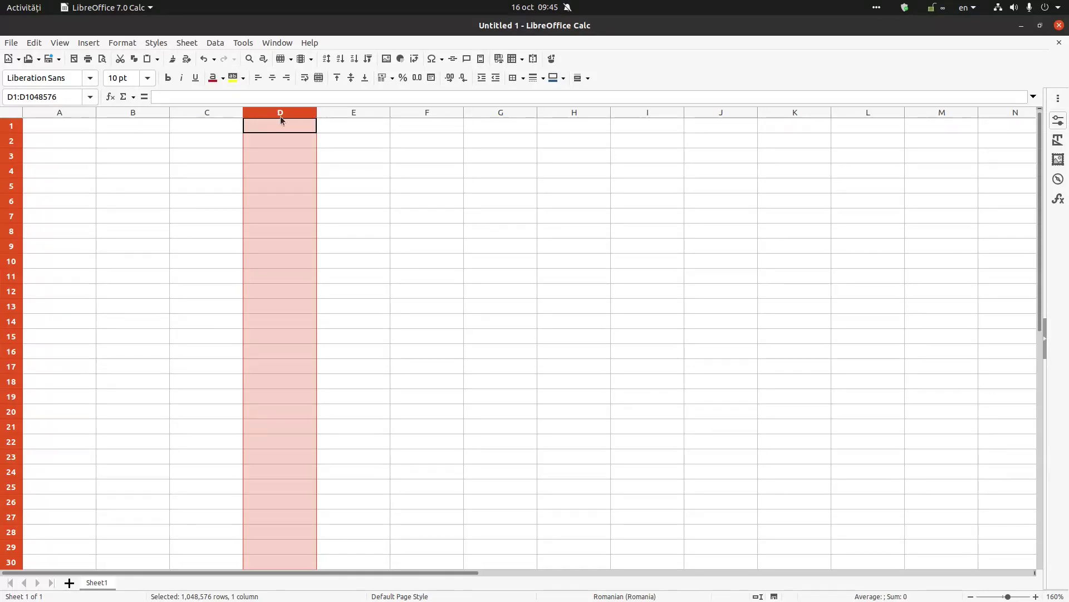
Step: Apply all borders and a light green background fill to the entire column H
{"action": "left_click", "coordinate": [580, 113]}
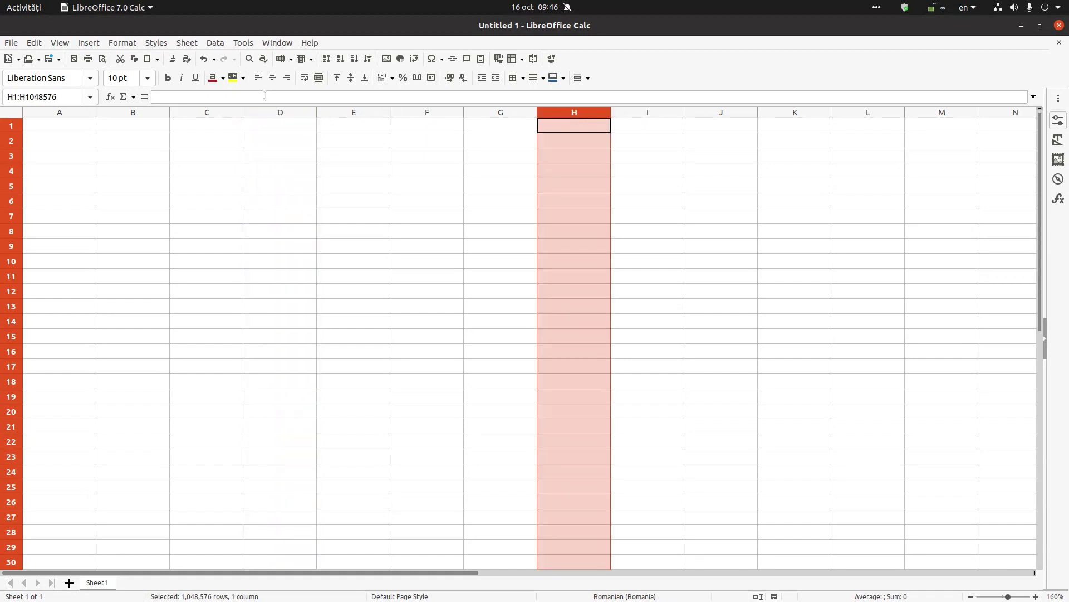
{"action": "left_click", "coordinate": [517, 81]}
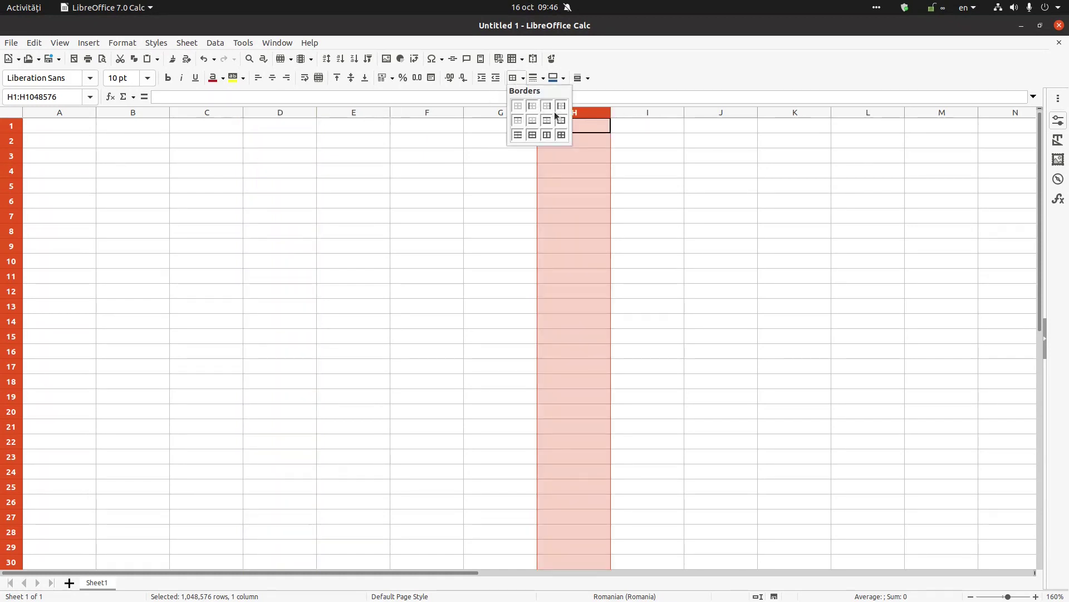
{"action": "left_click", "coordinate": [562, 135]}
{"action": "left_click", "coordinate": [246, 83]}
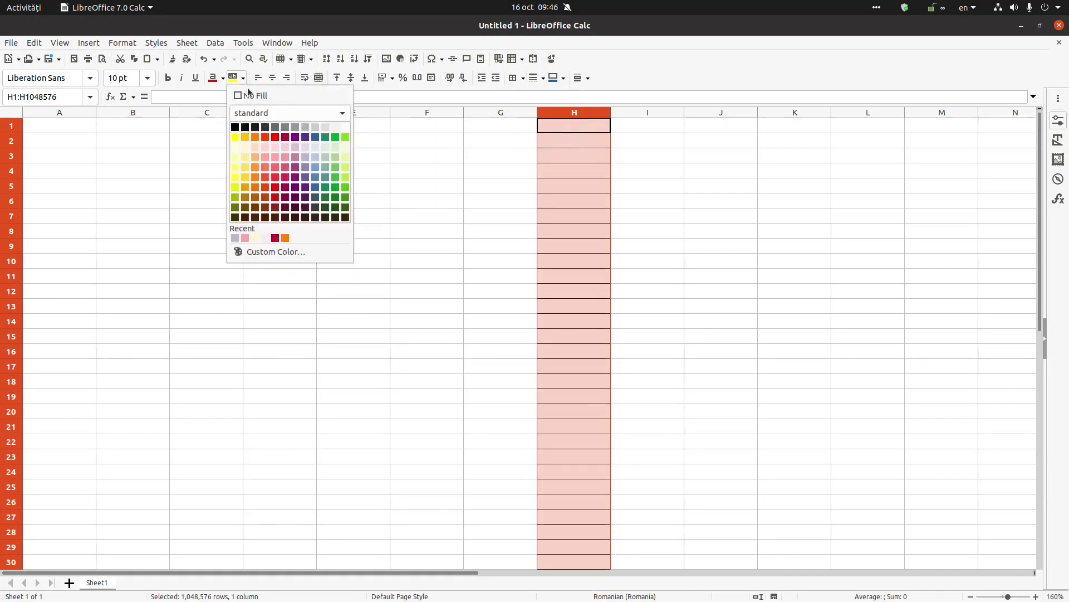
{"action": "left_click", "coordinate": [336, 159]}
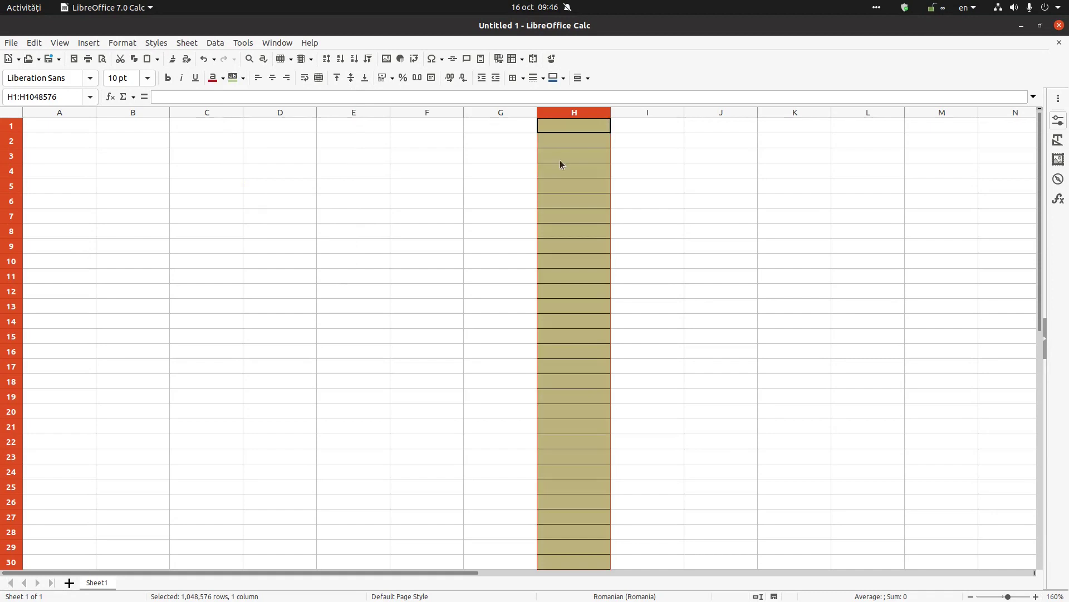
{"action": "left_click", "coordinate": [560, 159]}
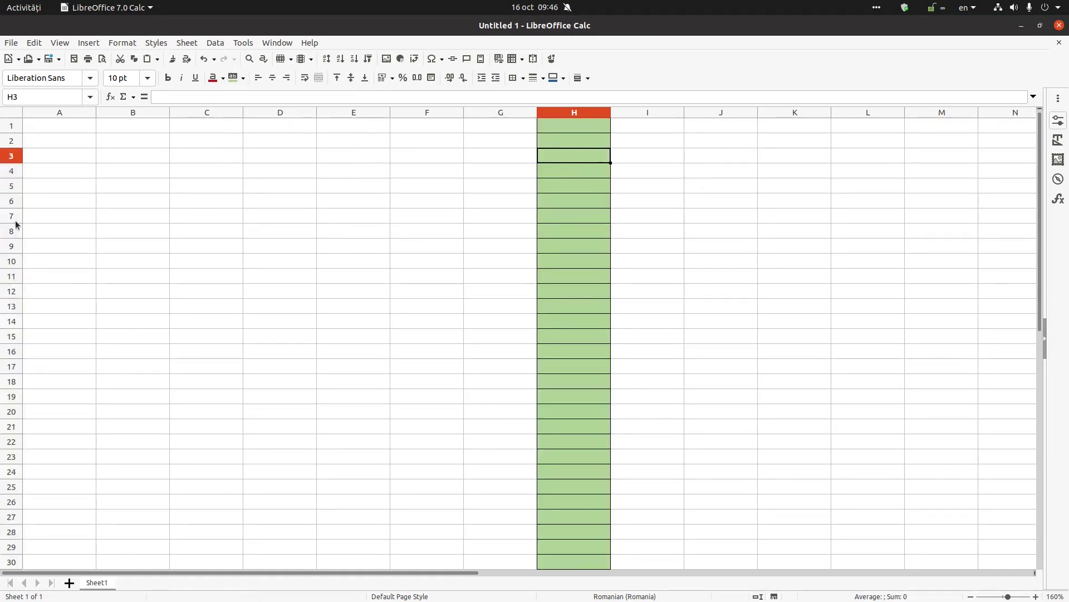
Step: Apply a light red background fill and all borders to the entire row 10
{"action": "left_click", "coordinate": [12, 262]}
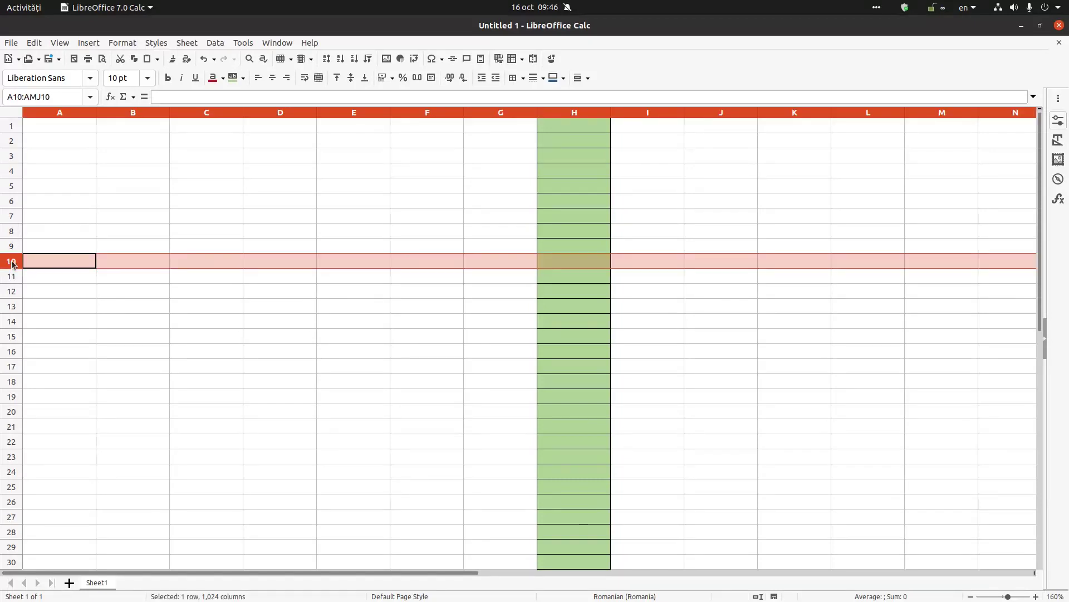
{"action": "left_click", "coordinate": [233, 77]}
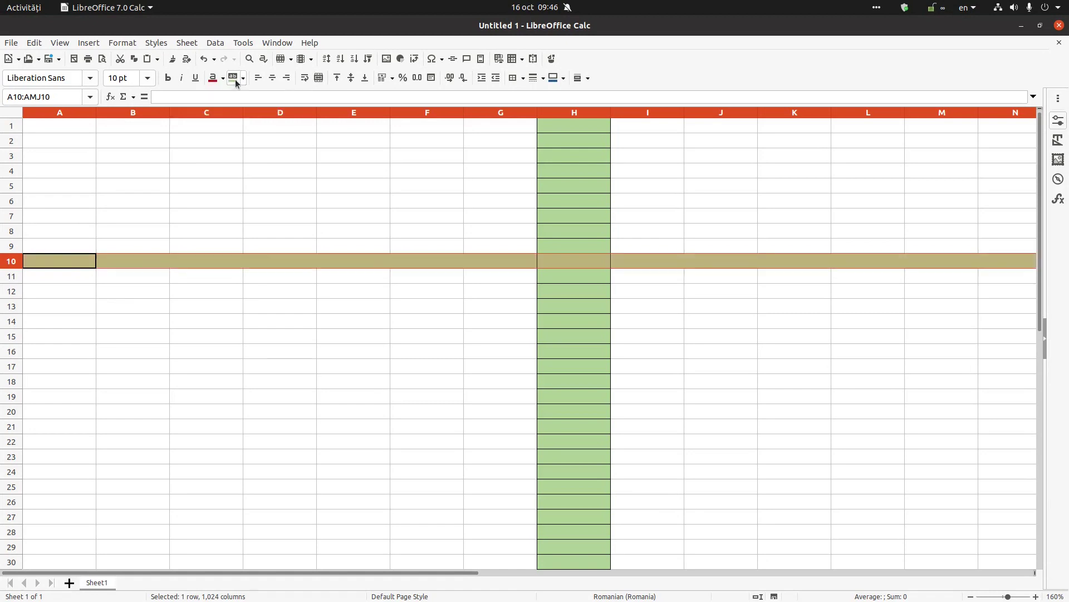
{"action": "left_click", "coordinate": [243, 78]}
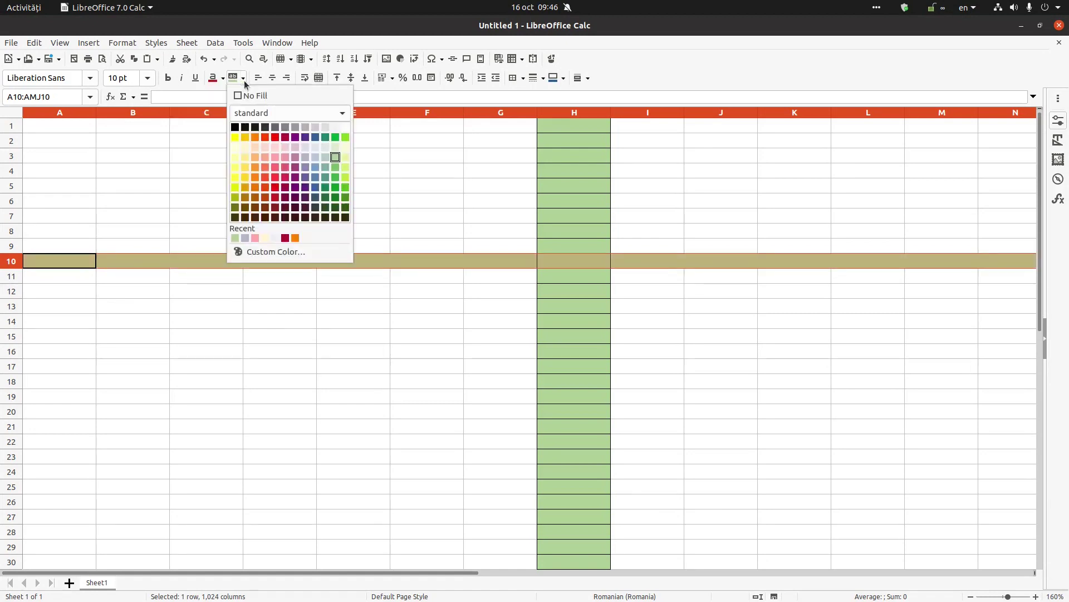
{"action": "left_click", "coordinate": [275, 157]}
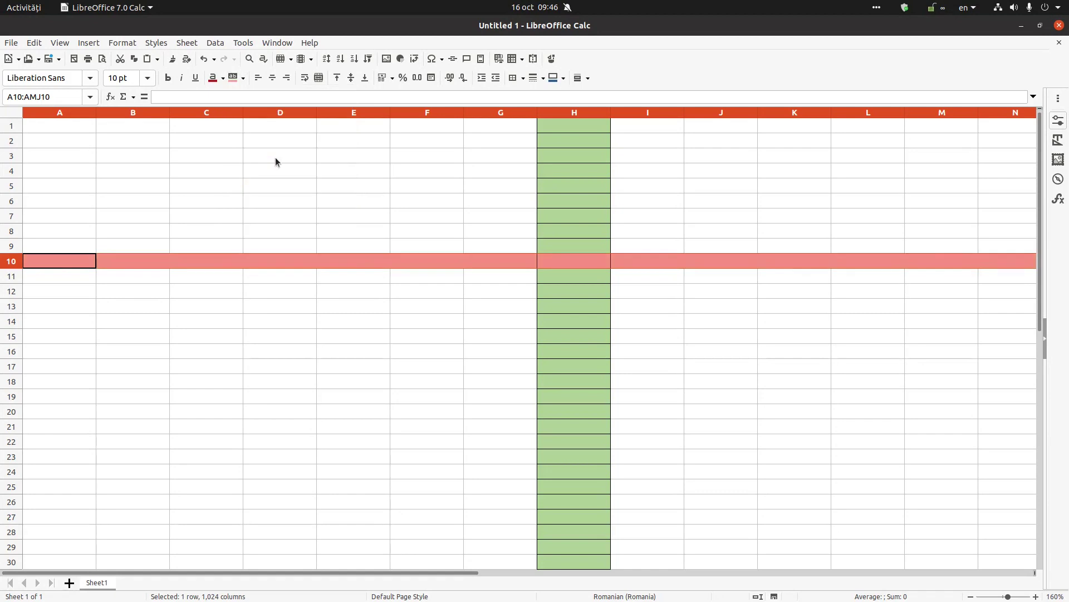
{"action": "left_click", "coordinate": [524, 80]}
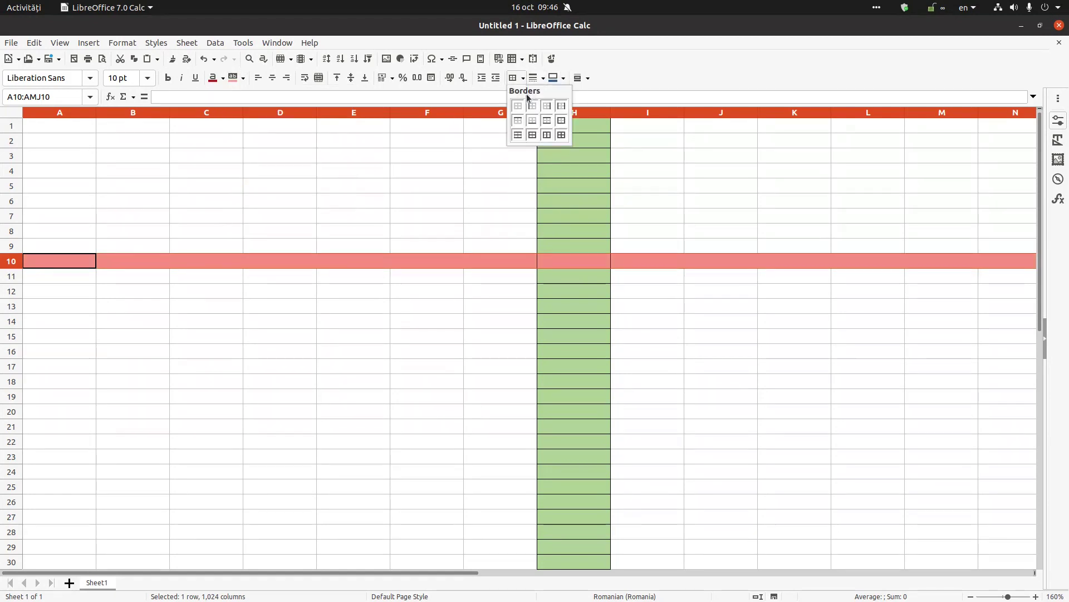
{"action": "left_click", "coordinate": [558, 141]}
{"action": "left_click", "coordinate": [483, 201]}
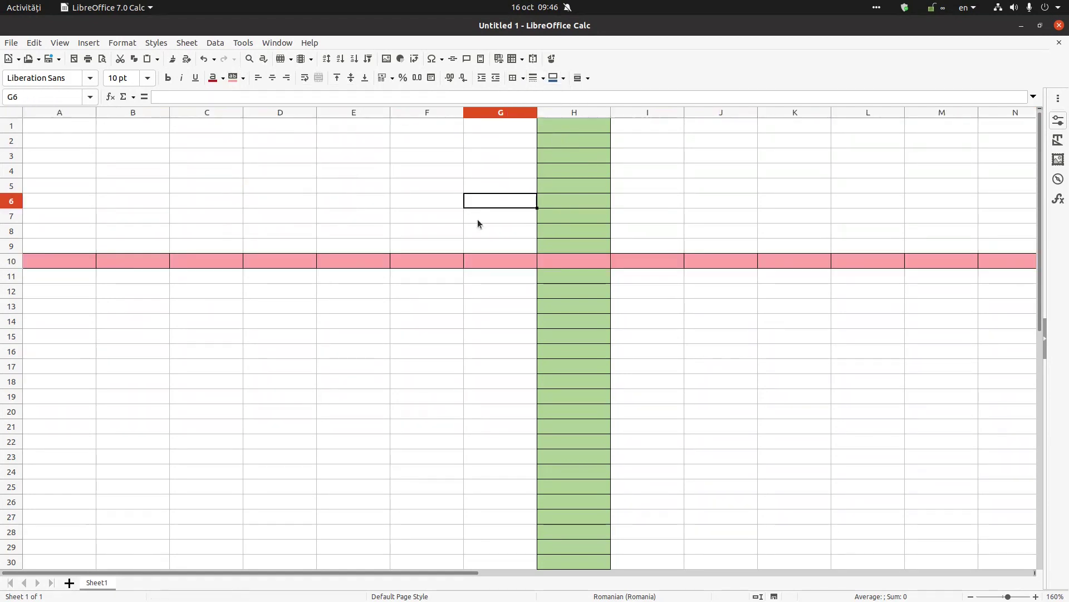
Step: Centre the contents of row 10 horizontally and vertically and apply the number format to the whole row
{"action": "left_click", "coordinate": [552, 111]}
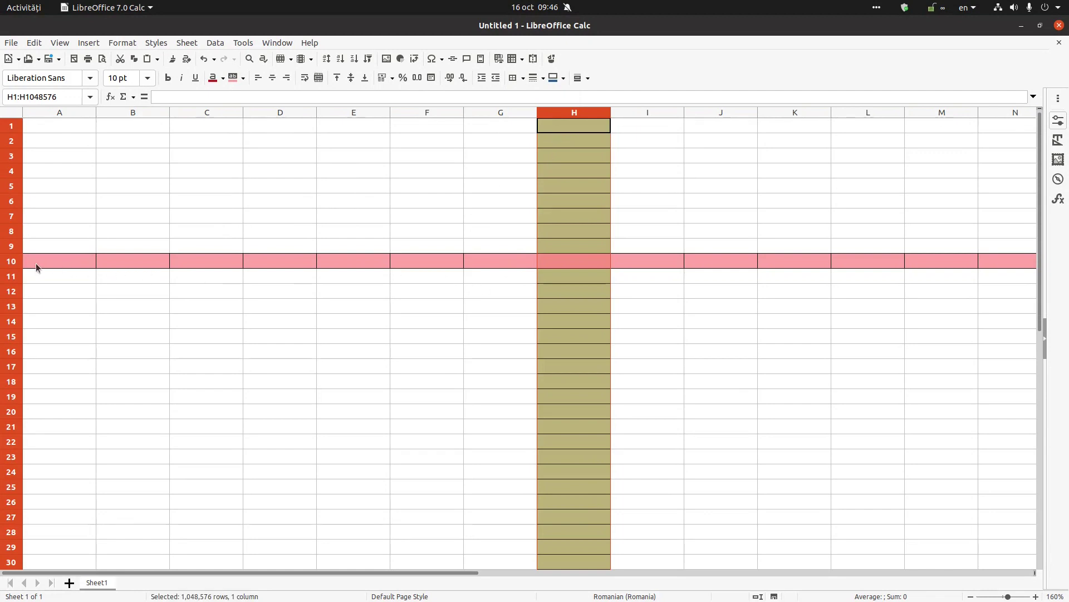
{"action": "left_click", "coordinate": [14, 261]}
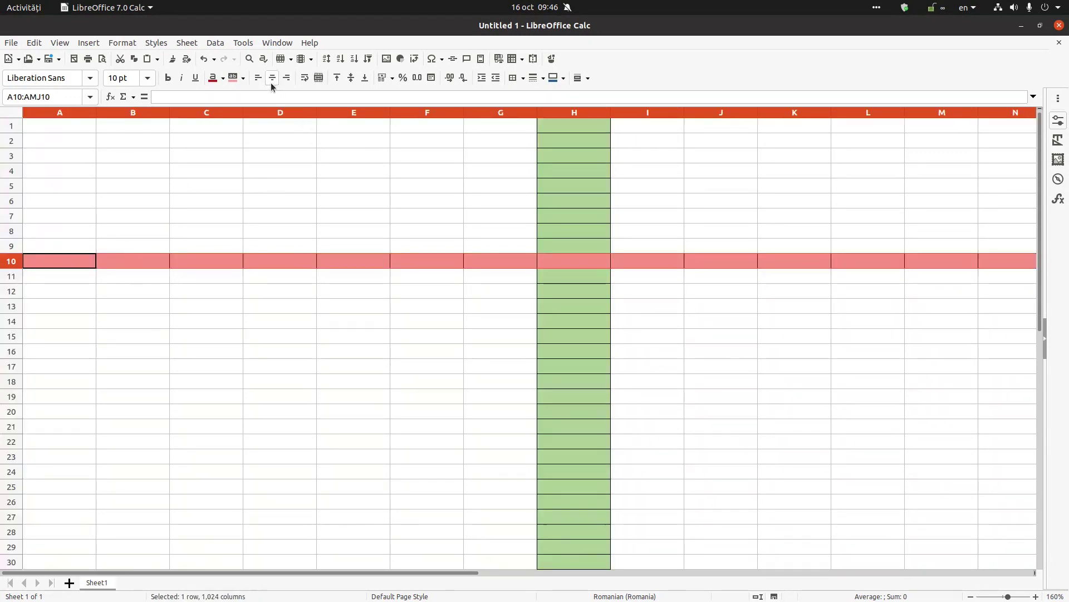
{"action": "left_click", "coordinate": [350, 79]}
{"action": "left_click", "coordinate": [418, 78]}
Step: Enter 20 in cell E10 to test the row's formatting and delete the value again
{"action": "left_click", "coordinate": [365, 259]}
{"action": "type", "text": "20"}
{"action": "key", "text": "Return"}
{"action": "key", "text": "Up"}
{"action": "key", "text": "Delete"}
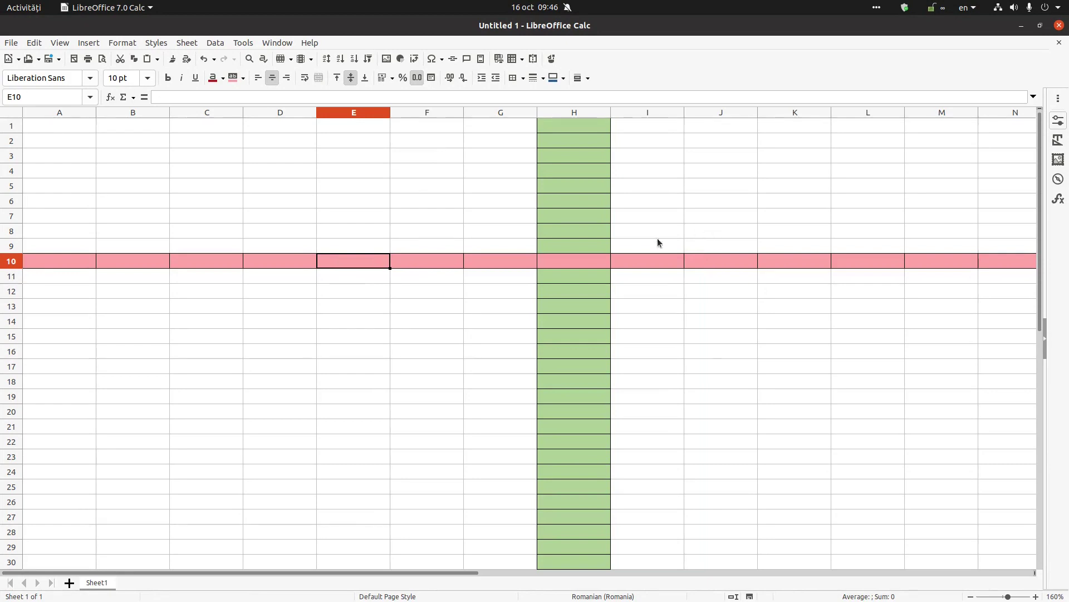
{"action": "left_click", "coordinate": [453, 263]}
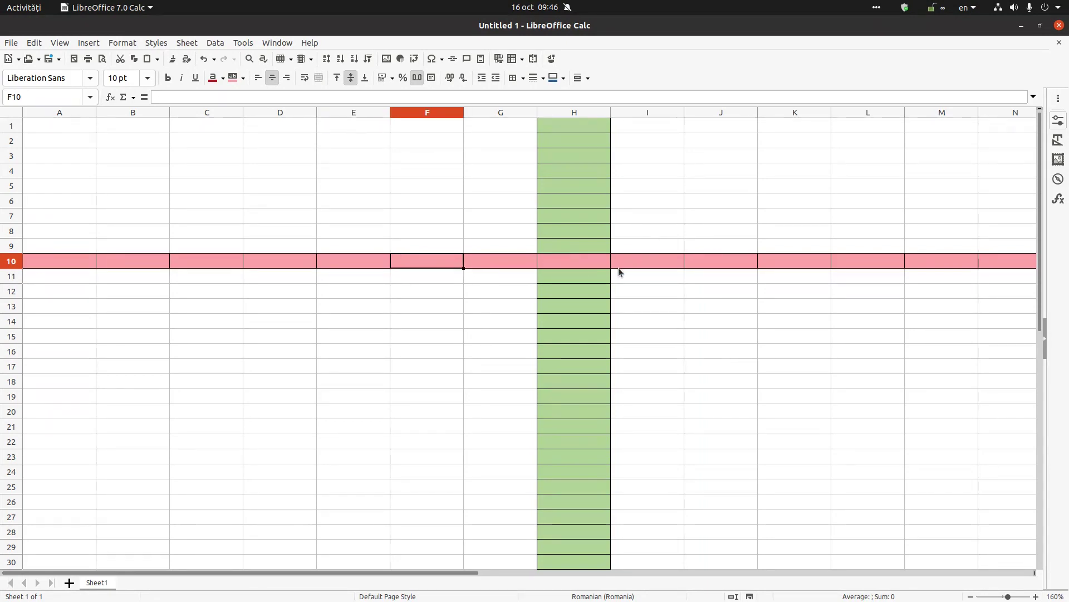
Step: Select the whole columns H through C one at a time, followed by rows 7 and 6
{"action": "left_click", "coordinate": [573, 112]}
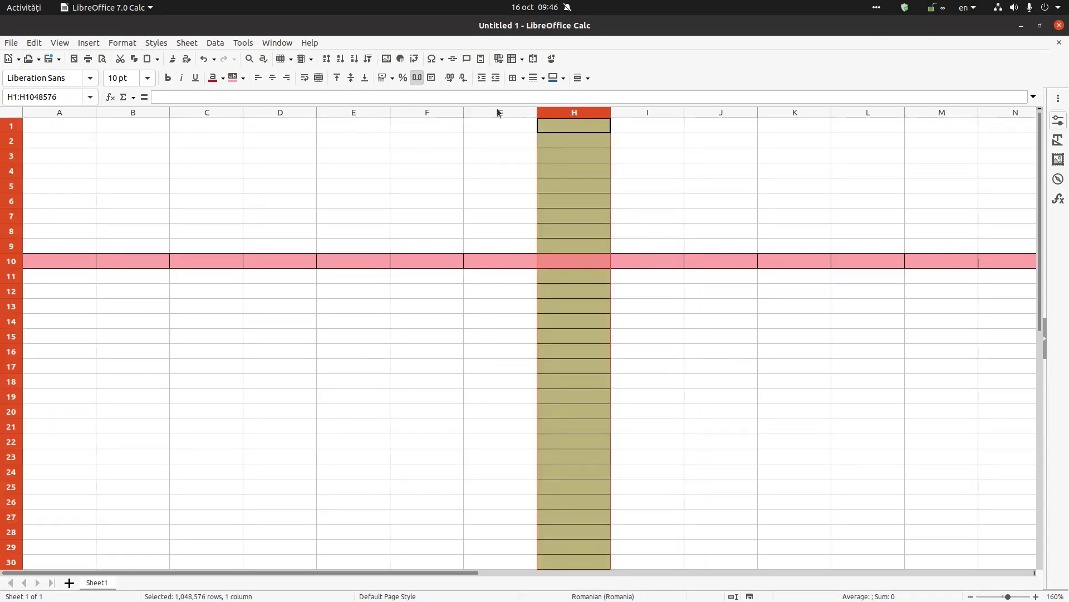
{"action": "left_click", "coordinate": [499, 109]}
{"action": "left_click", "coordinate": [444, 110]}
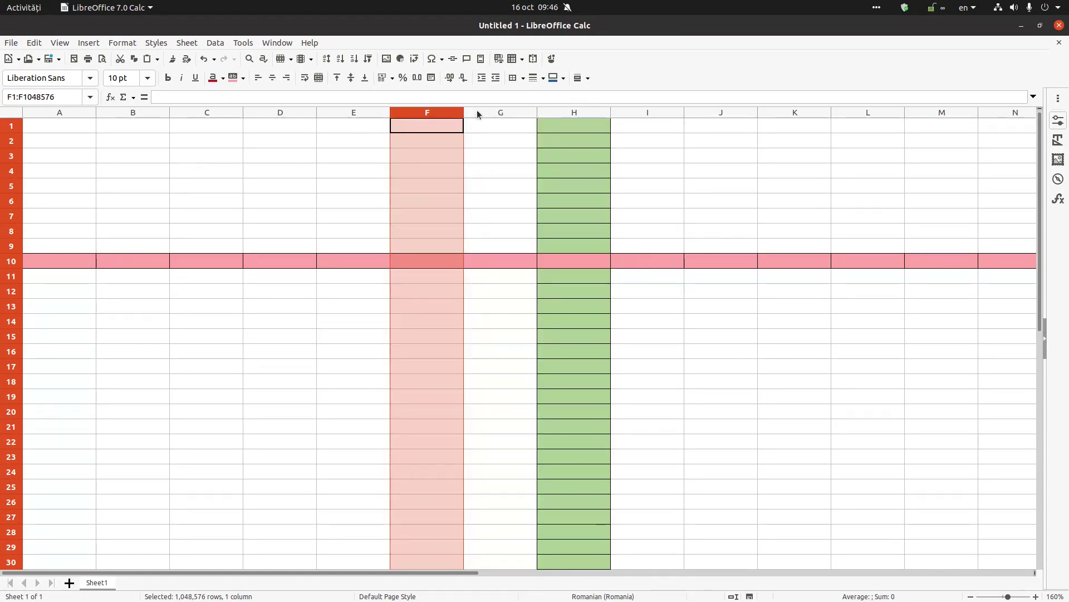
{"action": "left_click", "coordinate": [373, 108]}
{"action": "left_click", "coordinate": [285, 112]}
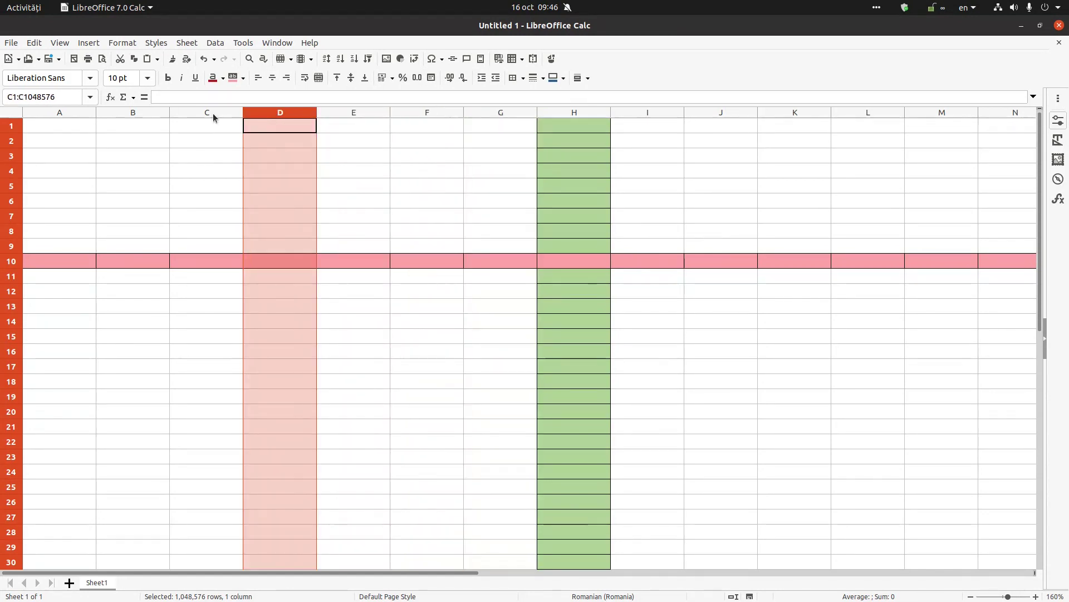
{"action": "left_click", "coordinate": [212, 112]}
{"action": "left_click", "coordinate": [22, 217]}
{"action": "left_click", "coordinate": [21, 205]}
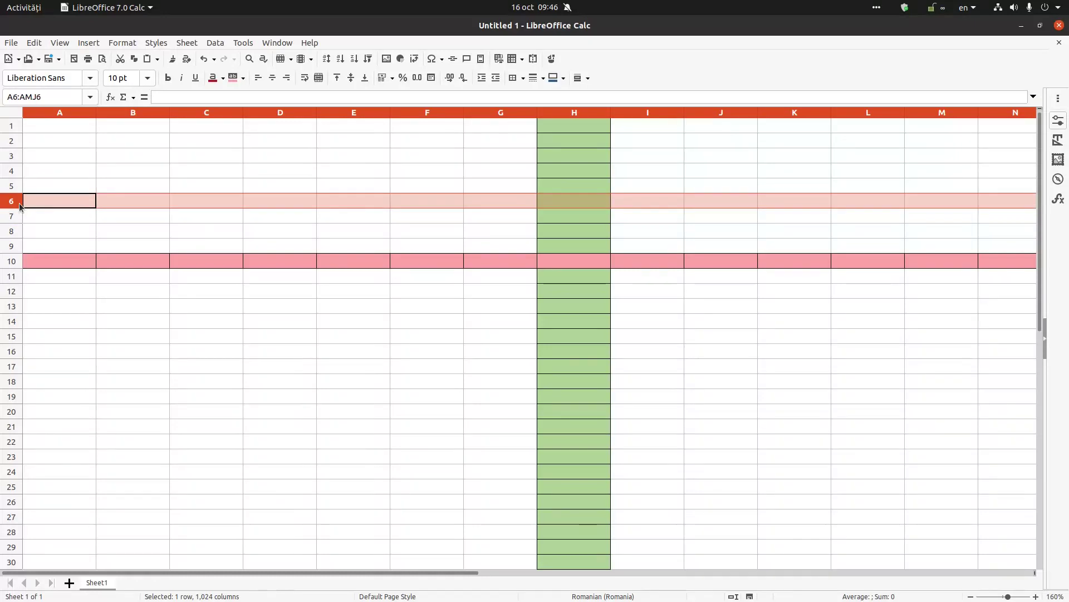
{"action": "left_click", "coordinate": [207, 221]}
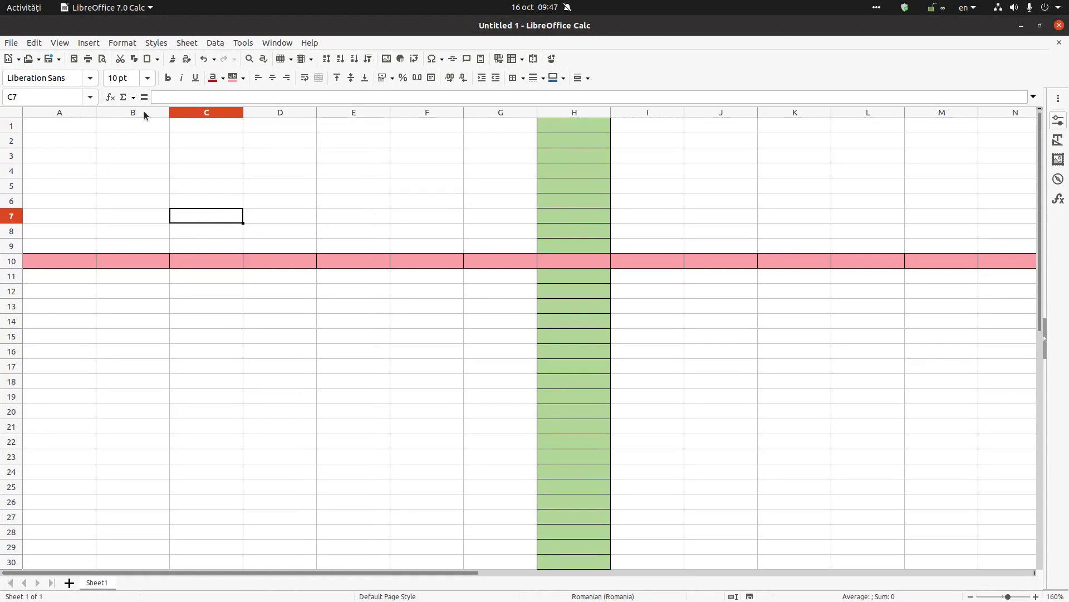
{"action": "left_click", "coordinate": [281, 140]}
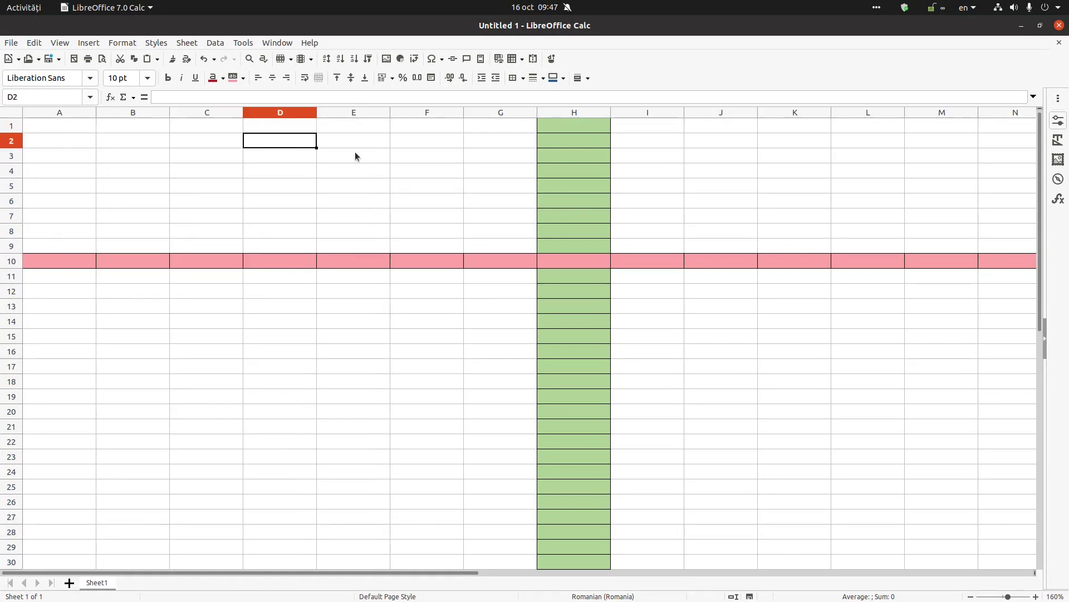
Step: Select columns B through D together as one range
{"action": "left_click", "coordinate": [146, 113]}
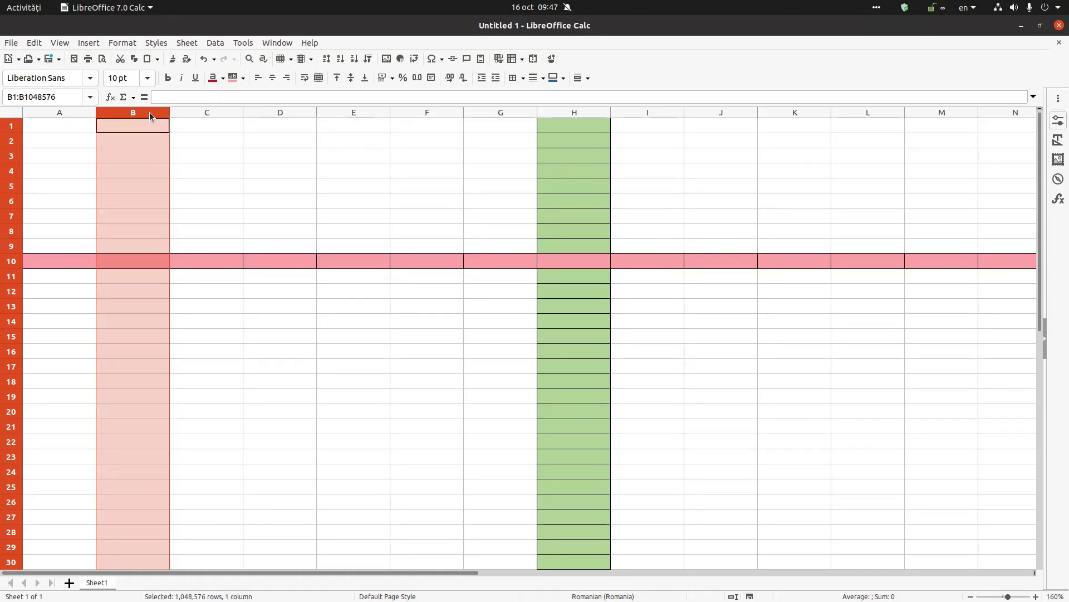
{"action": "left_click_drag", "start_coordinate": [149, 112], "coordinate": [249, 112]}
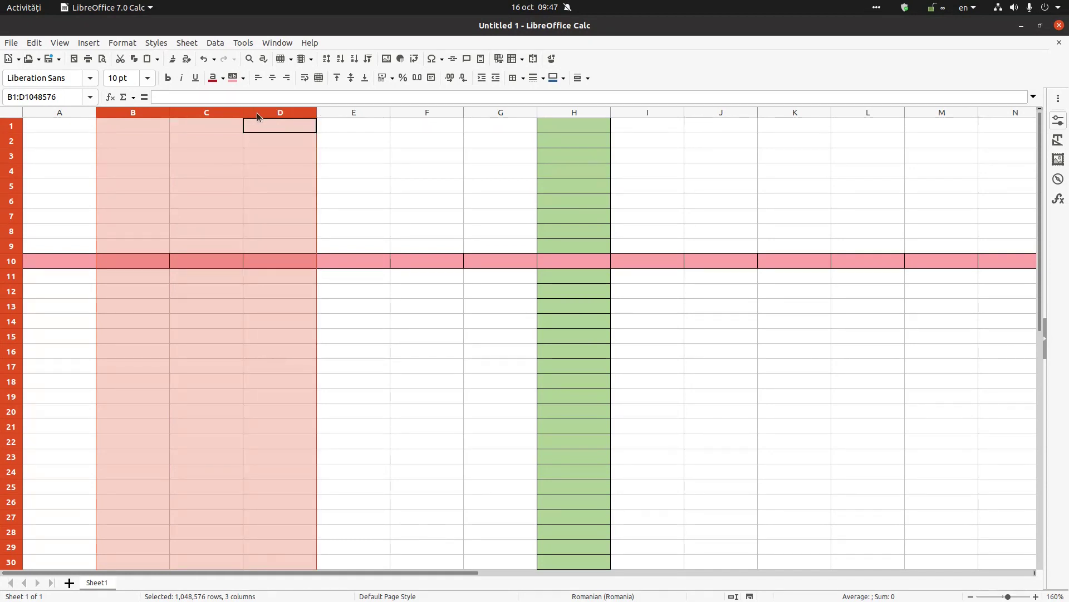
{"action": "left_click", "coordinate": [256, 112]}
Step: Select column B and extend the whole-column selection across to column G
{"action": "left_click", "coordinate": [157, 114]}
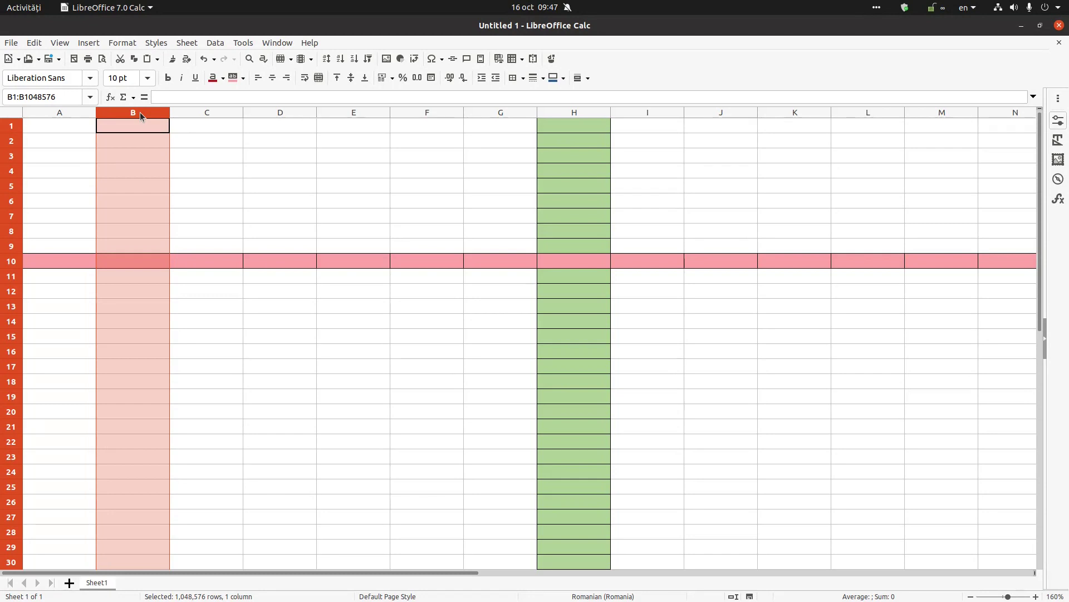
{"action": "key", "text": "shift+Right"}
{"action": "key", "text": "shift+Right"}
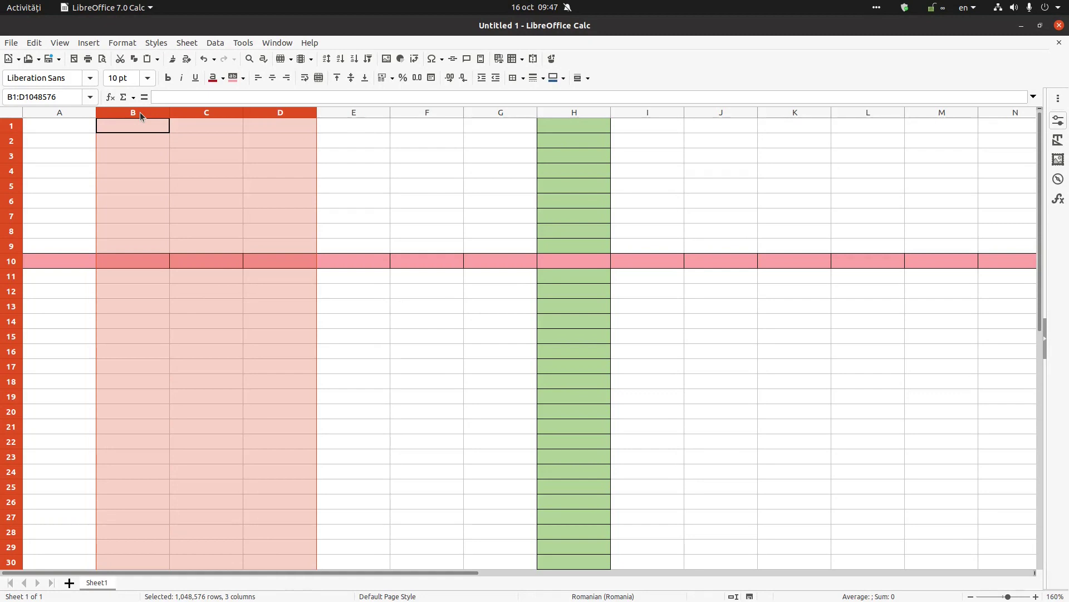
{"action": "key", "text": "shift+Left"}
{"action": "key", "text": "shift+Left"}
{"action": "key", "text": "shift+Left"}
{"action": "key", "text": "shift+Right"}
{"action": "key", "text": "shift+Right"}
{"action": "key", "text": "shift+Right"}
{"action": "key", "text": "shift+Right"}
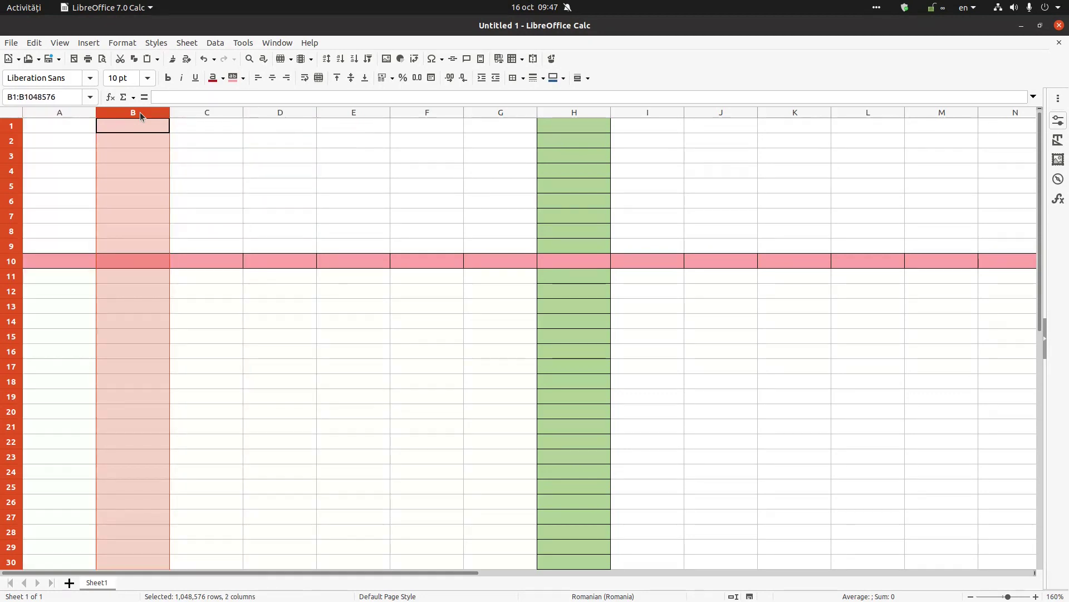
{"action": "key", "text": "shift+Right"}
{"action": "key", "text": "shift+Right"}
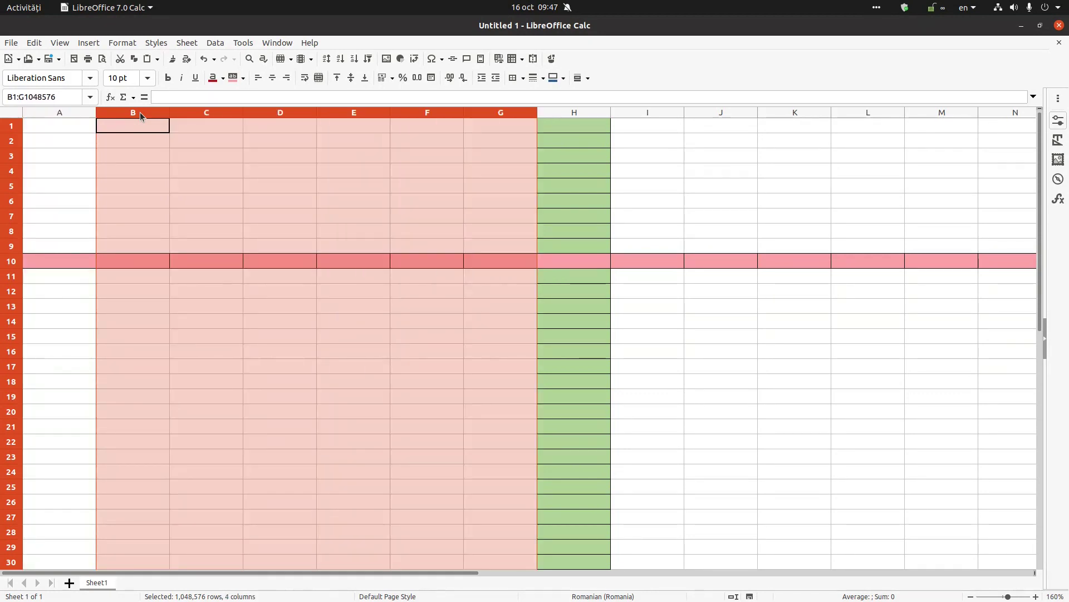
Step: Shrink the whole-column selection back until only column B is selected
{"action": "key", "text": "shift+Left"}
{"action": "key", "text": "shift+Left"}
{"action": "key", "text": "shift+Left"}
{"action": "key", "text": "shift+Right"}
{"action": "key", "text": "shift+Left"}
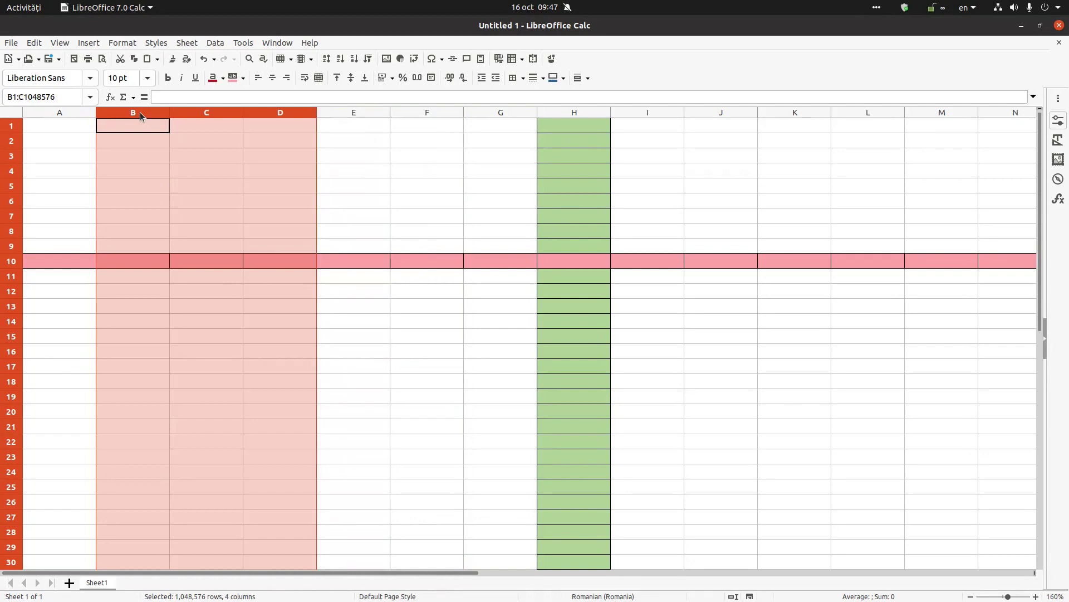
{"action": "key", "text": "shift+Left"}
{"action": "key", "text": "shift+Left"}
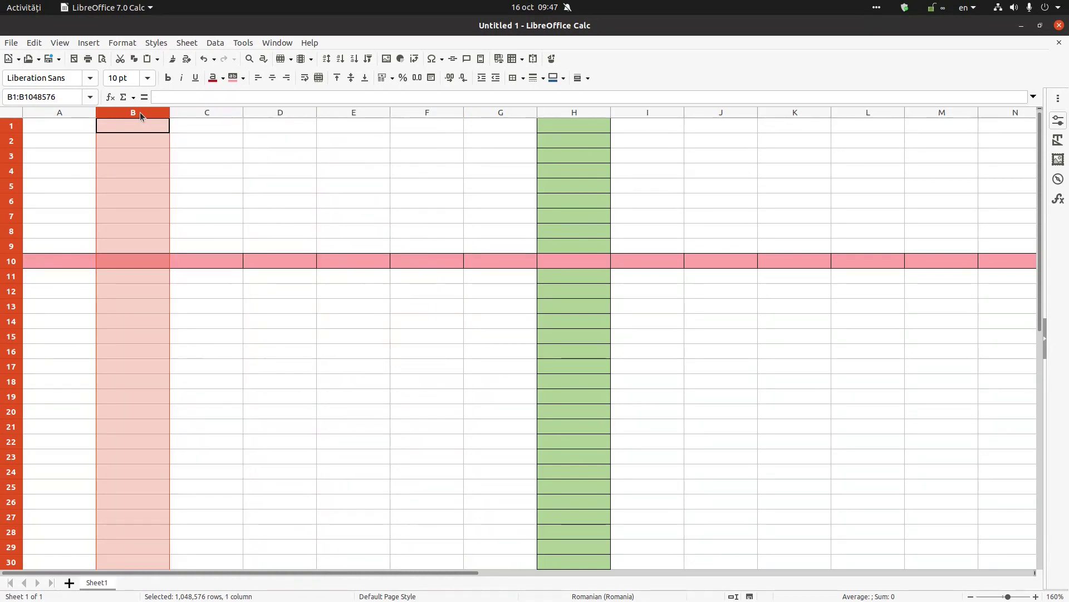
{"action": "key", "text": "shift+Left"}
{"action": "key", "text": "shift+Right"}
{"action": "key", "text": "shift+Right"}
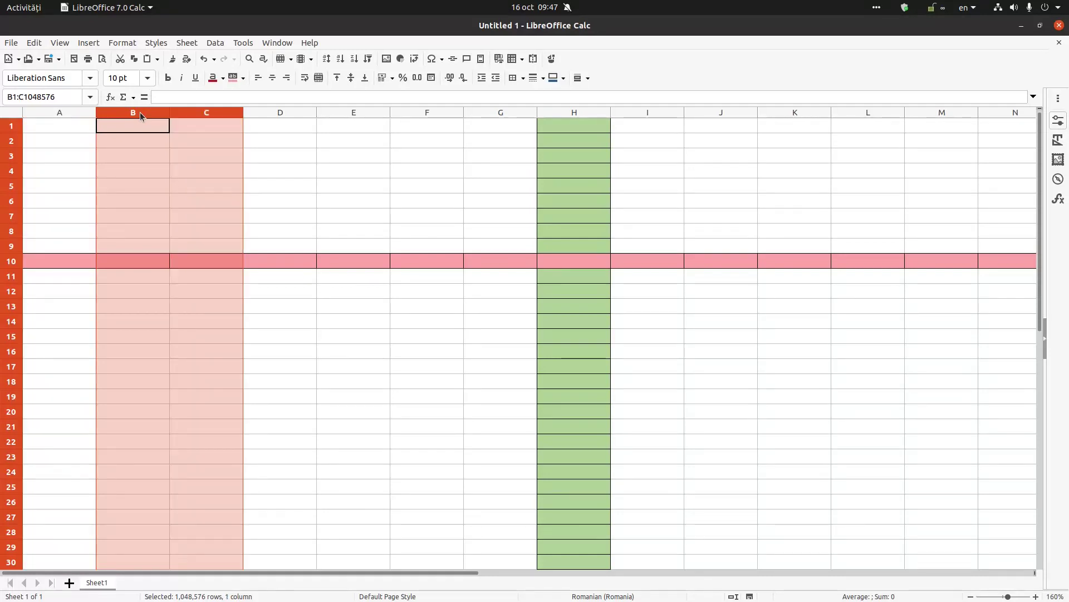
{"action": "key", "text": "shift+Left"}
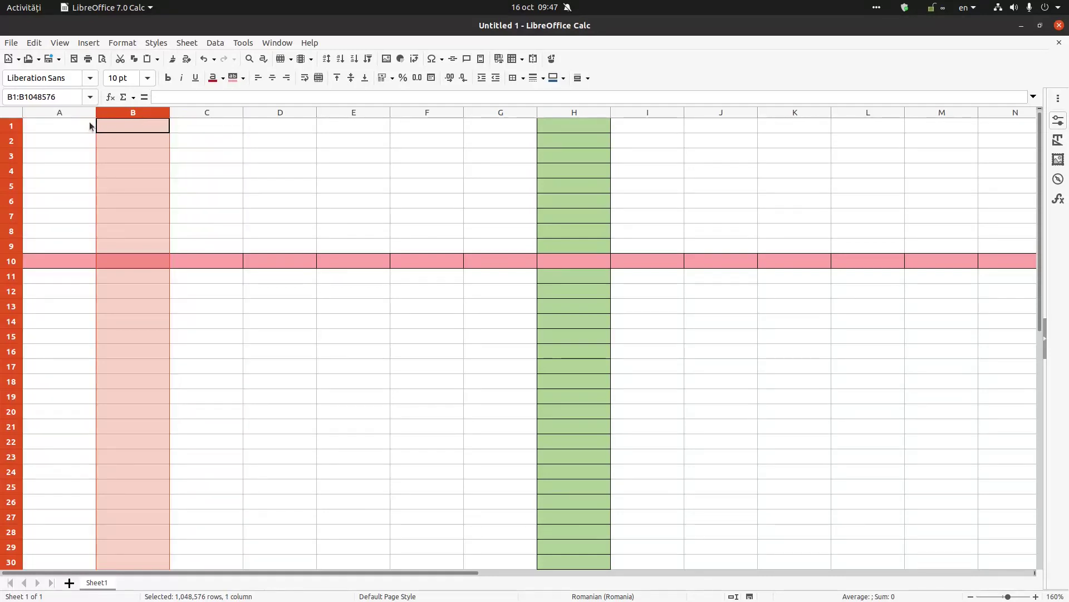
Step: Select row 6 and extend the whole-row selection down to row 13
{"action": "left_click", "coordinate": [20, 204]}
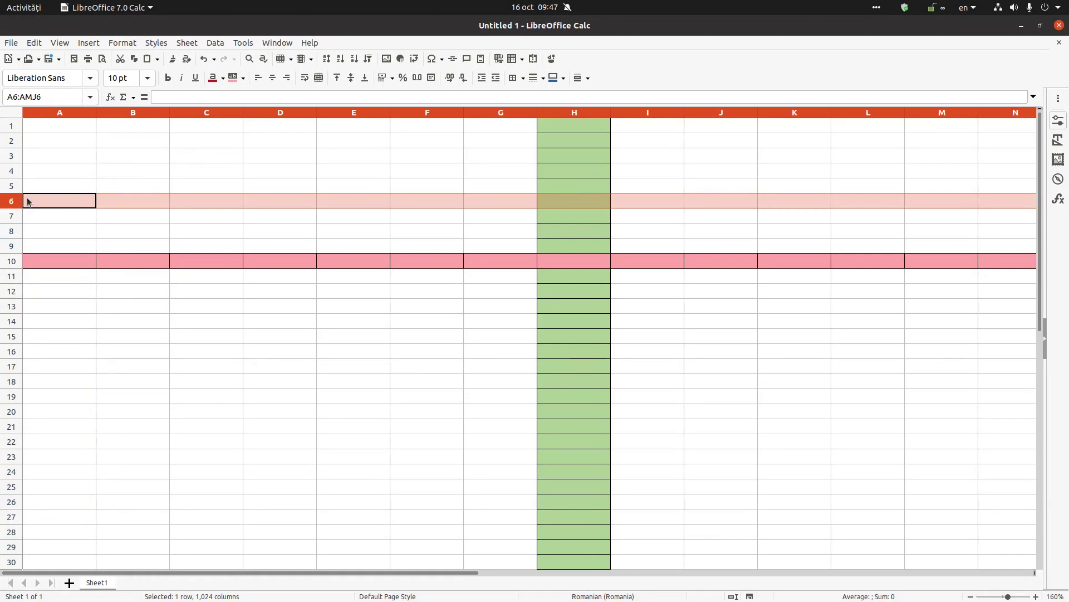
{"action": "key", "text": "shift+Down"}
{"action": "key", "text": "shift+Down"}
{"action": "key", "text": "shift+Down"}
{"action": "key", "text": "shift+Down"}
{"action": "key", "text": "shift+Down"}
{"action": "key", "text": "shift+Down"}
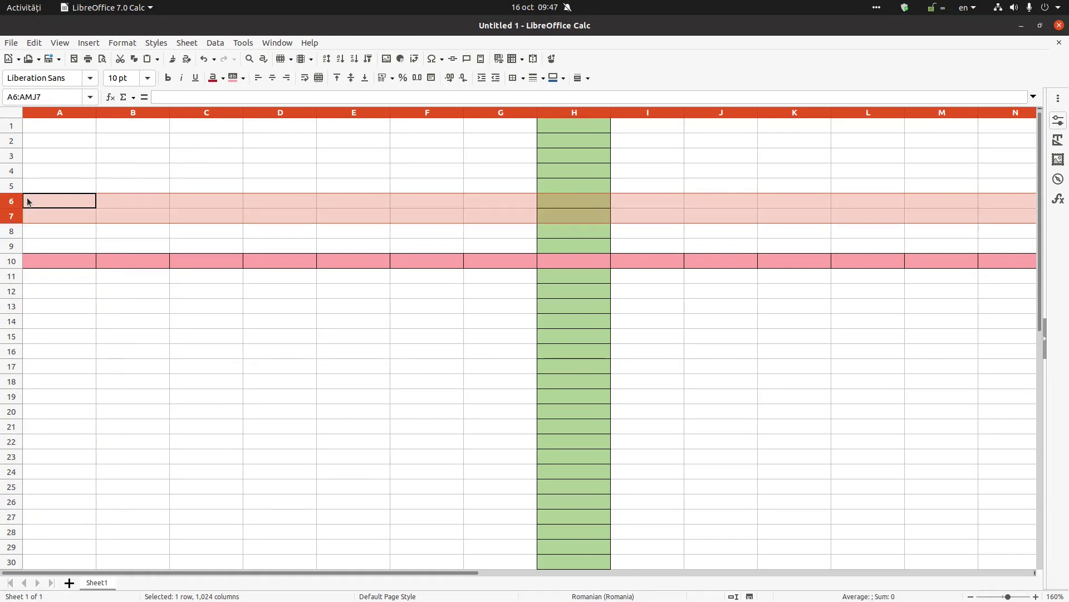
{"action": "key", "text": "shift+Down"}
{"action": "key", "text": "shift+Down"}
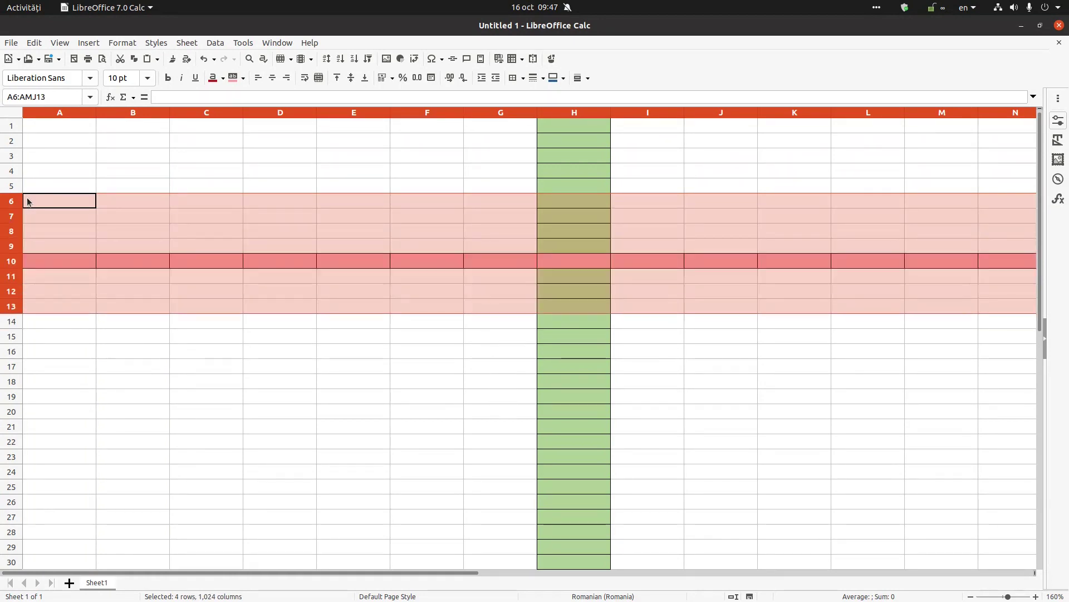
Step: Pull the whole-row selection back up past row 6 so it covers rows 3 through 6
{"action": "key", "text": "shift+Up"}
{"action": "key", "text": "shift+Up"}
{"action": "key", "text": "shift+Up"}
{"action": "key", "text": "shift+Up"}
{"action": "key", "text": "shift+Up"}
{"action": "key", "text": "shift+Up"}
{"action": "key", "text": "shift+Up"}
{"action": "key", "text": "shift+Up"}
{"action": "key", "text": "shift+Up"}
{"action": "key", "text": "shift+Up"}
{"action": "key", "text": "shift+Up"}
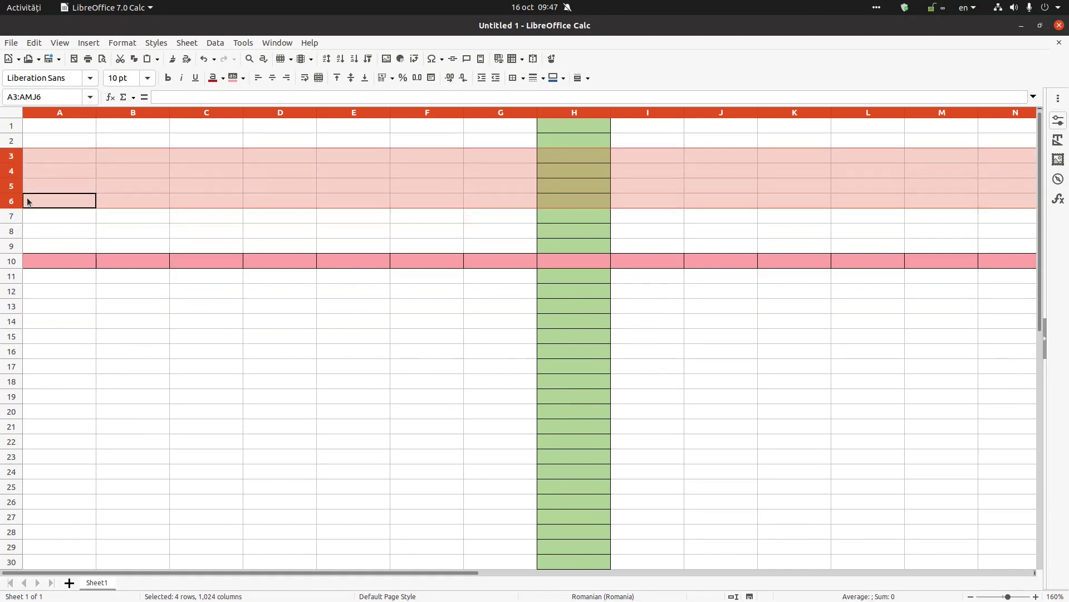
Step: Adjust the whole-row selection to rows 6 through 8 and fill them with the same light red as row 10
{"action": "key", "text": "shift+Down"}
{"action": "key", "text": "shift+Down"}
{"action": "key", "text": "shift+Down"}
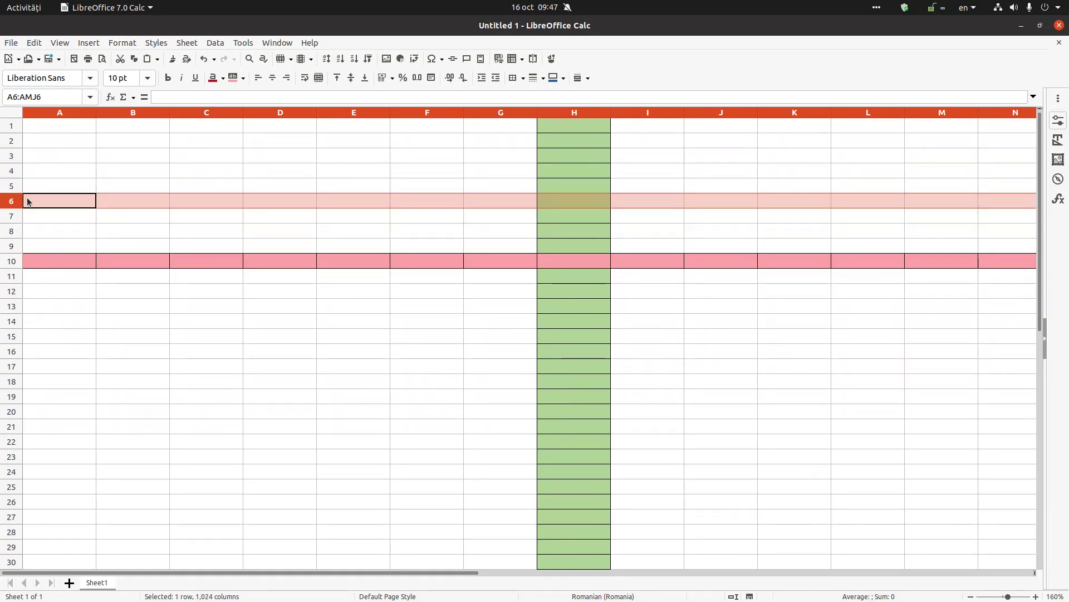
{"action": "key", "text": "shift+Down"}
{"action": "key", "text": "shift+Down"}
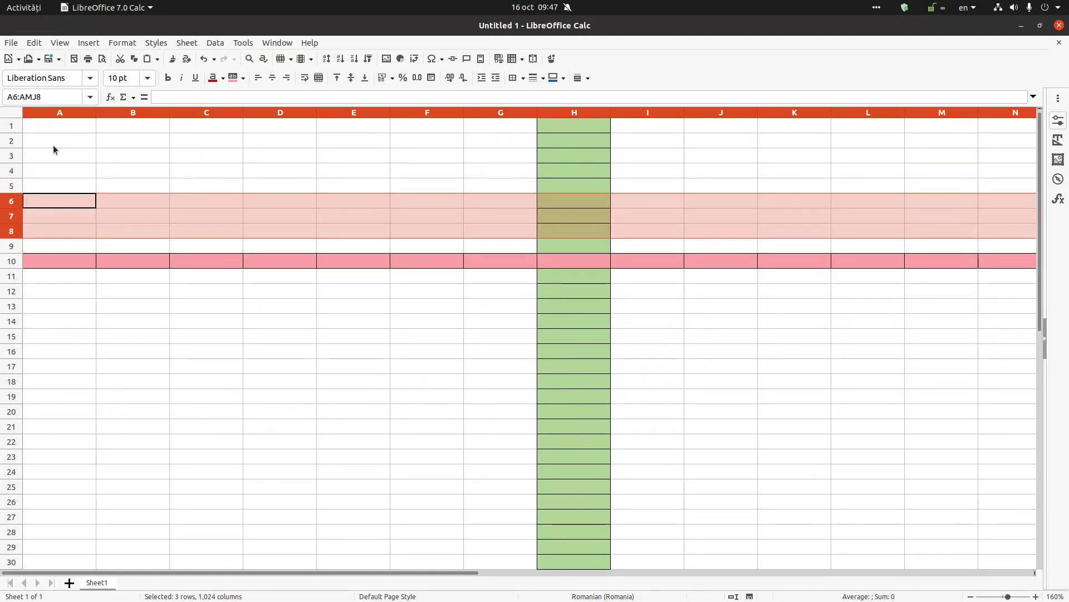
{"action": "left_click", "coordinate": [233, 78]}
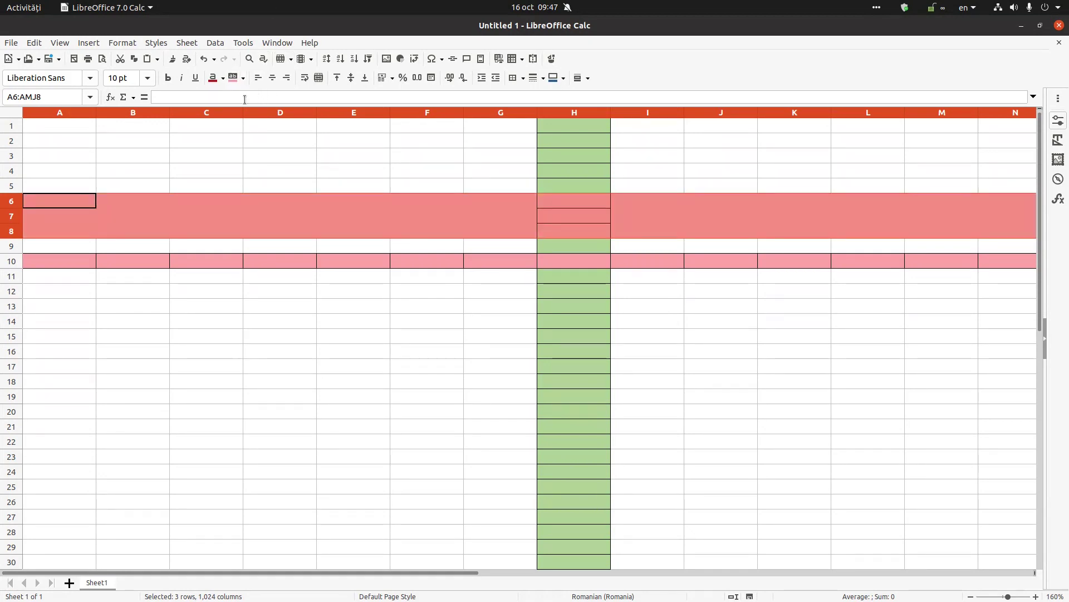
Step: Apply borders around all cells in rows 6 through 8 and deselect them
{"action": "left_click", "coordinate": [519, 79]}
{"action": "left_click", "coordinate": [561, 136]}
{"action": "left_click", "coordinate": [446, 183]}
{"action": "left_click", "coordinate": [466, 160]}
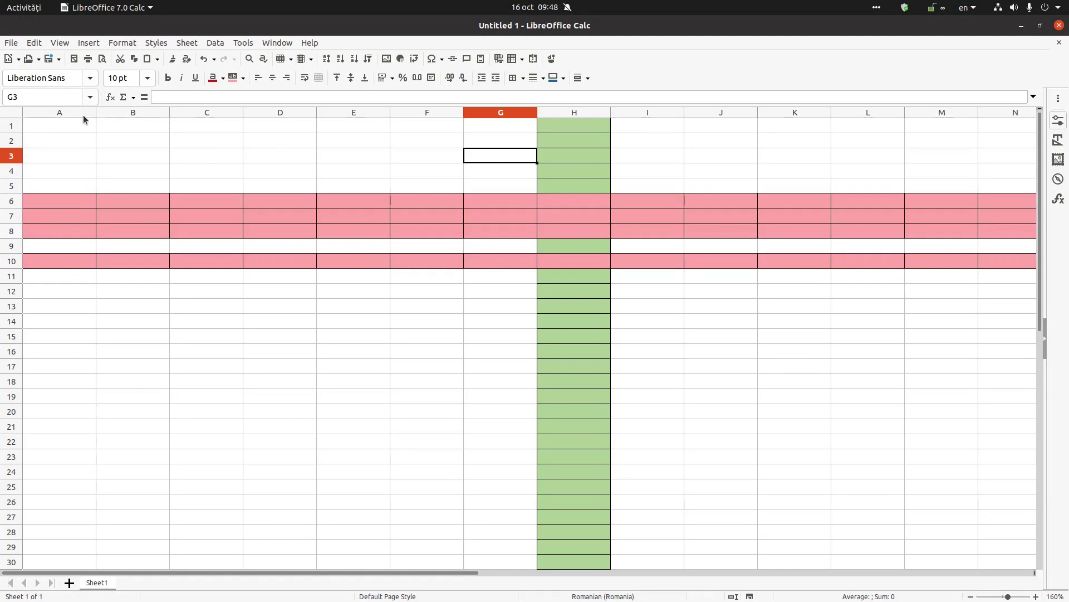
Step: Try to select columns B, C, E and F individually, and as the separate pairs B–C and E–F
{"action": "left_click", "coordinate": [109, 114]}
{"action": "left_click", "coordinate": [203, 111]}
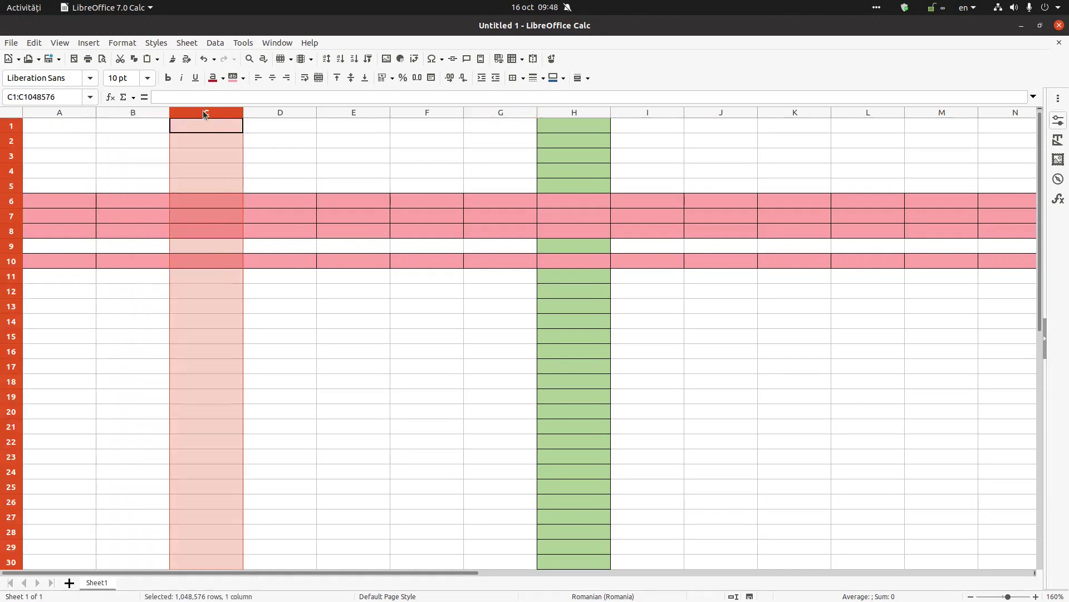
{"action": "left_click", "coordinate": [349, 113]}
{"action": "left_click", "coordinate": [409, 110]}
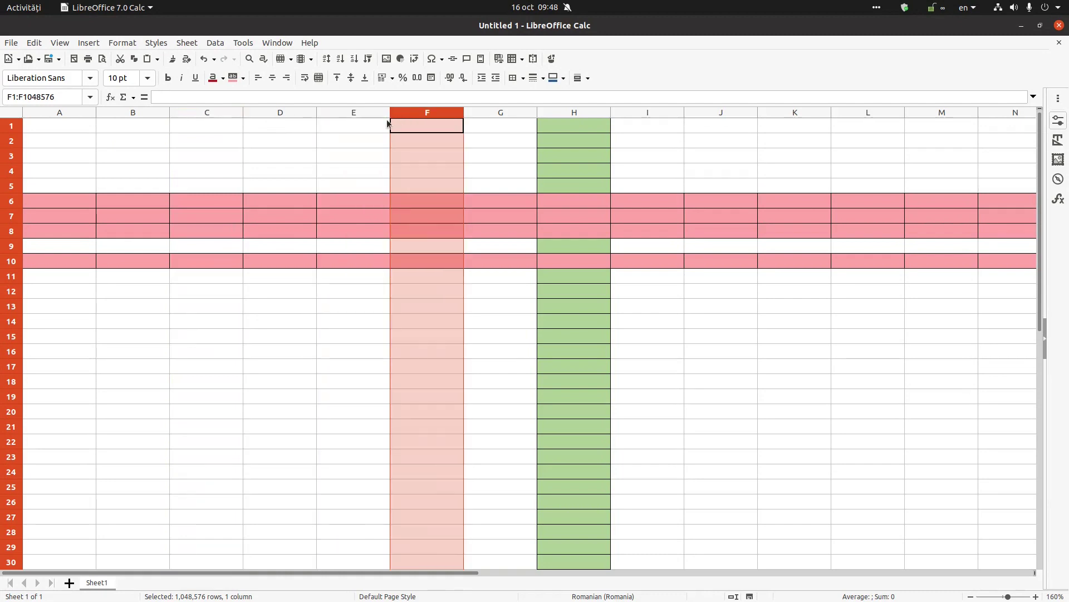
{"action": "left_click_drag", "start_coordinate": [160, 112], "coordinate": [171, 111]}
{"action": "left_click_drag", "start_coordinate": [336, 111], "coordinate": [409, 112]}
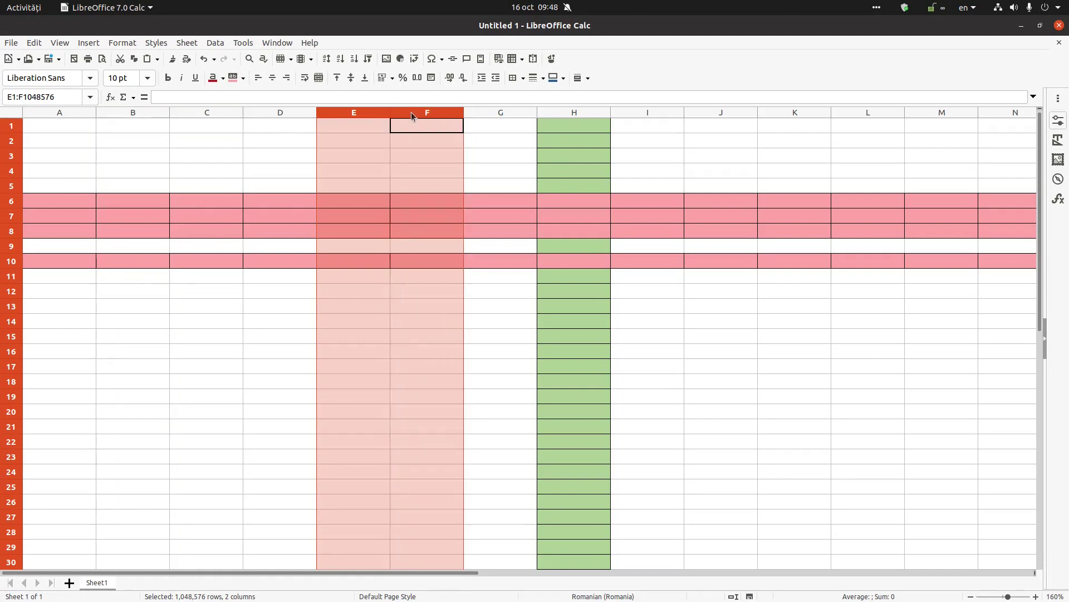
Step: Select the non-adjacent columns B, C, E and F together and fill them with dark blue
{"action": "left_click", "coordinate": [132, 112]}
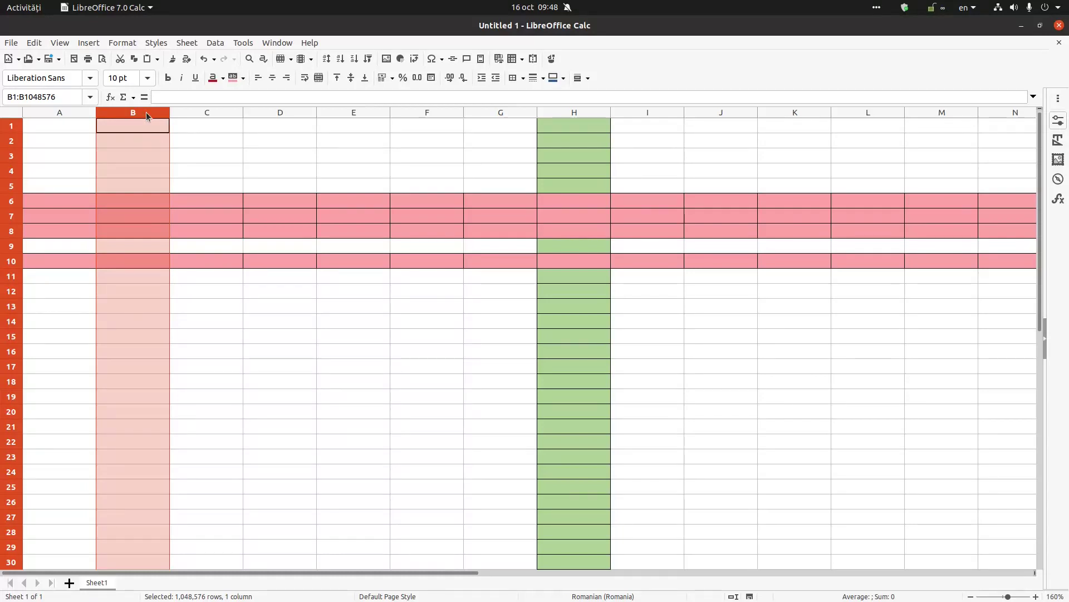
{"action": "left_click", "coordinate": [191, 113], "text": "ctrl"}
{"action": "left_click", "coordinate": [340, 112], "text": "ctrl"}
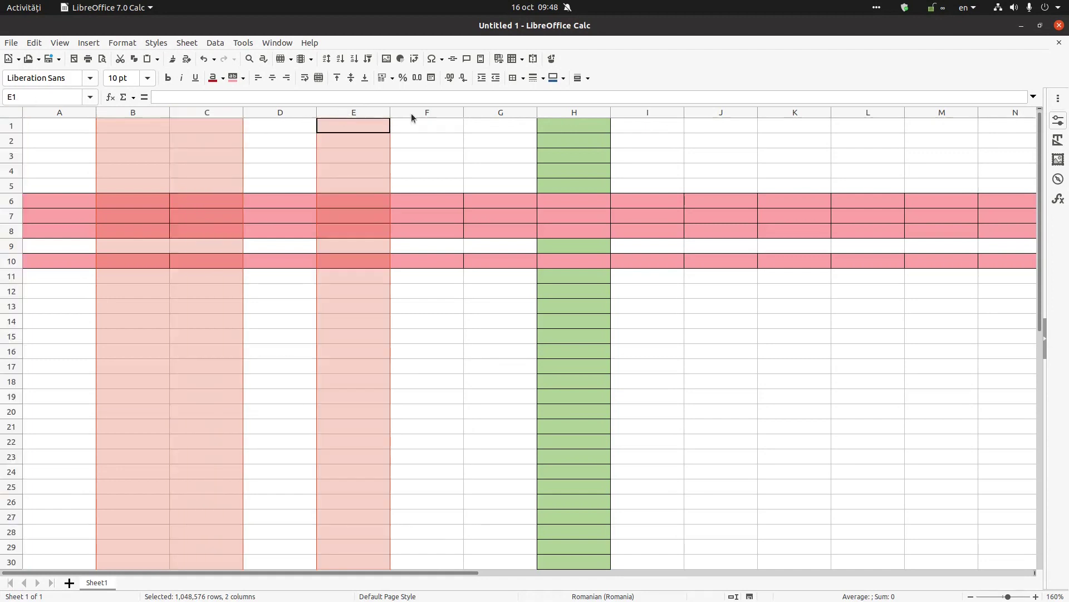
{"action": "left_click", "coordinate": [413, 111], "text": "ctrl"}
{"action": "left_click", "coordinate": [243, 78]}
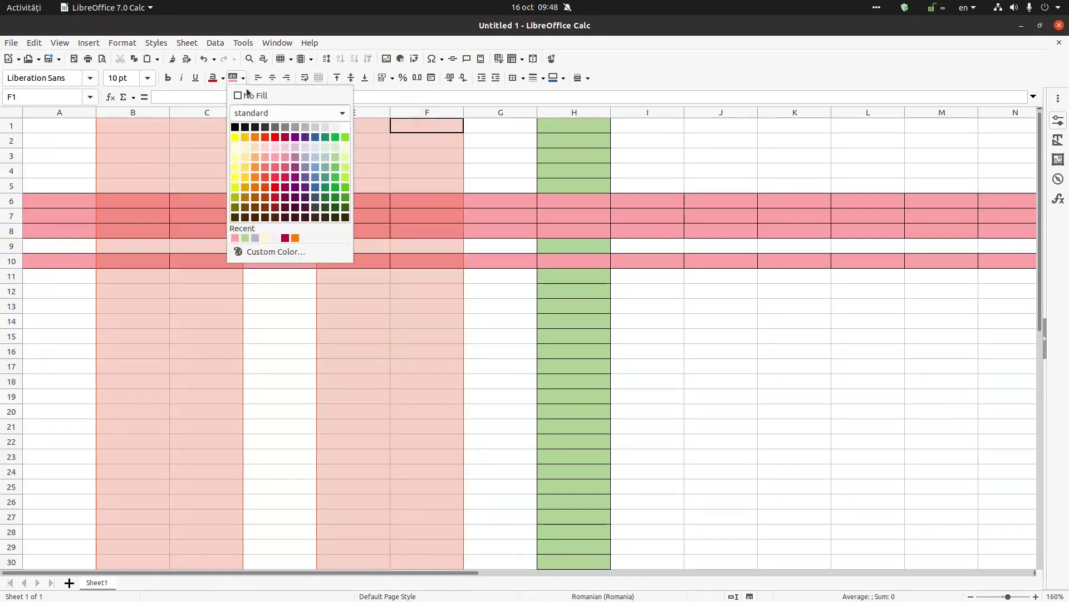
{"action": "left_click", "coordinate": [315, 137]}
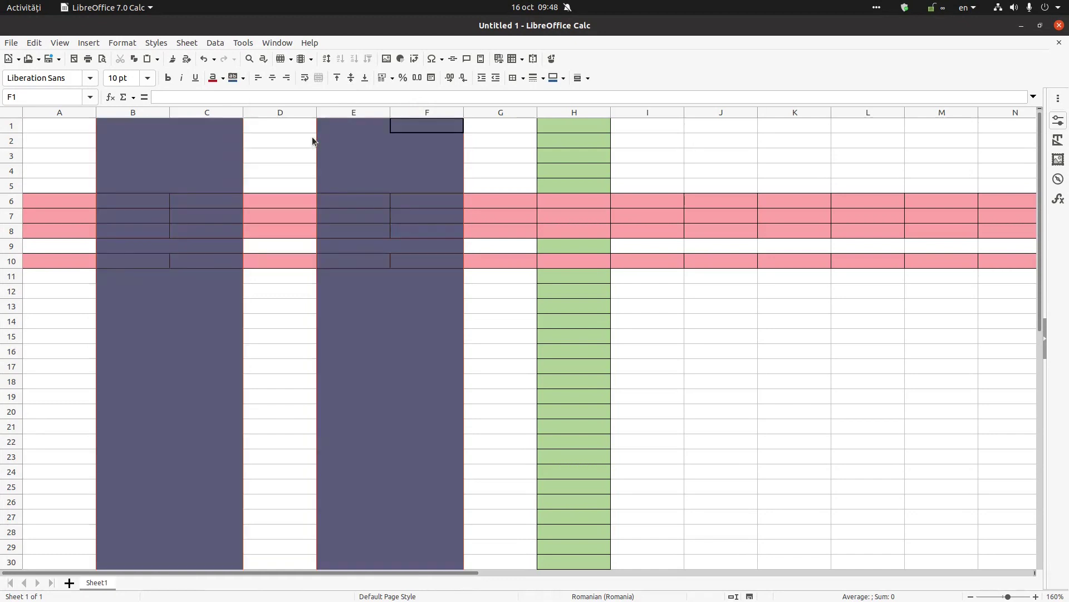
Step: Change the fill of columns B, C, E and F to light blue and deselect them
{"action": "left_click", "coordinate": [243, 78]}
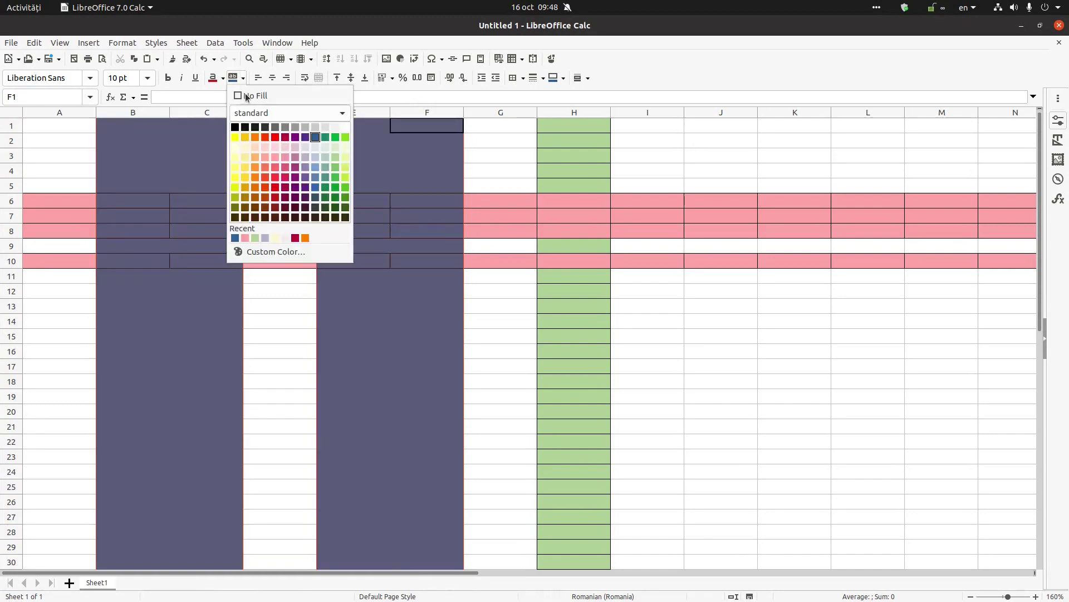
{"action": "left_click", "coordinate": [313, 158]}
{"action": "left_click", "coordinate": [293, 160]}
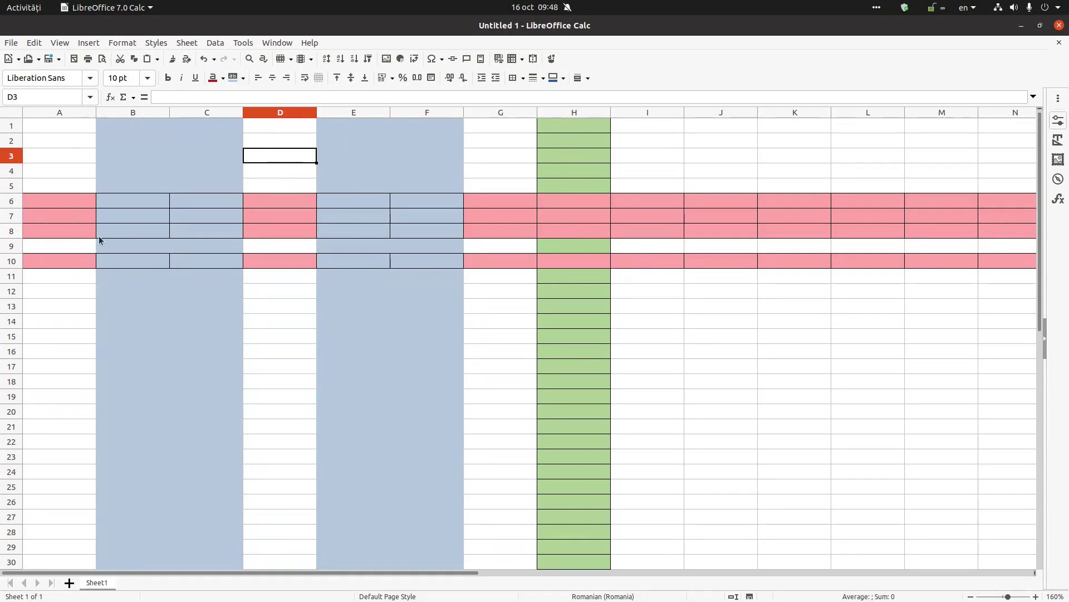
Step: Select rows 1 through 5, 9 and 11 together, fill them with purple and deselect them
{"action": "left_click", "coordinate": [55, 188]}
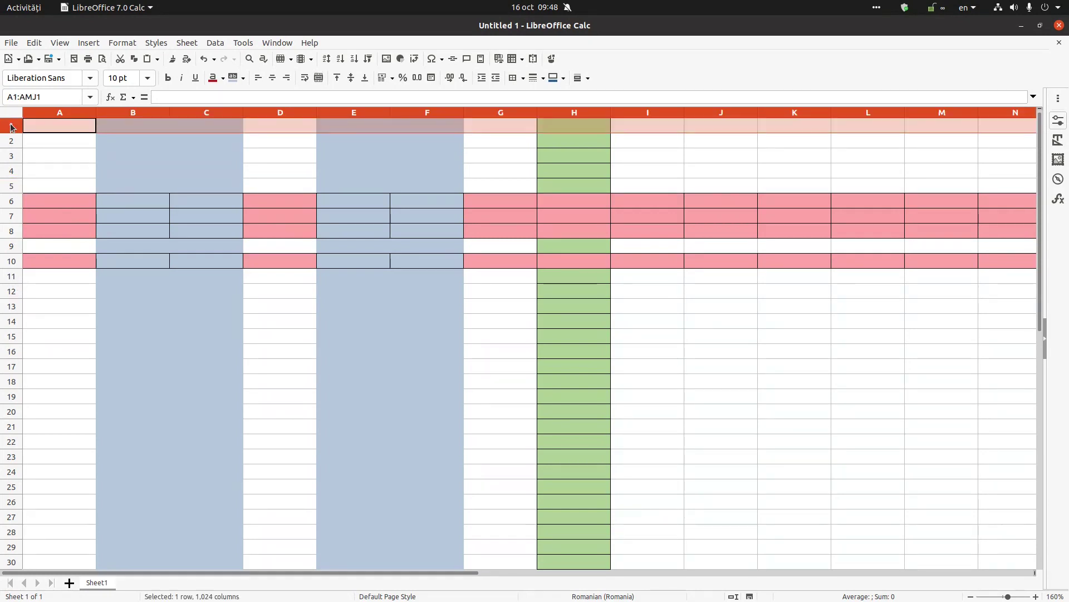
{"action": "left_click_drag", "start_coordinate": [11, 127], "coordinate": [14, 187]}
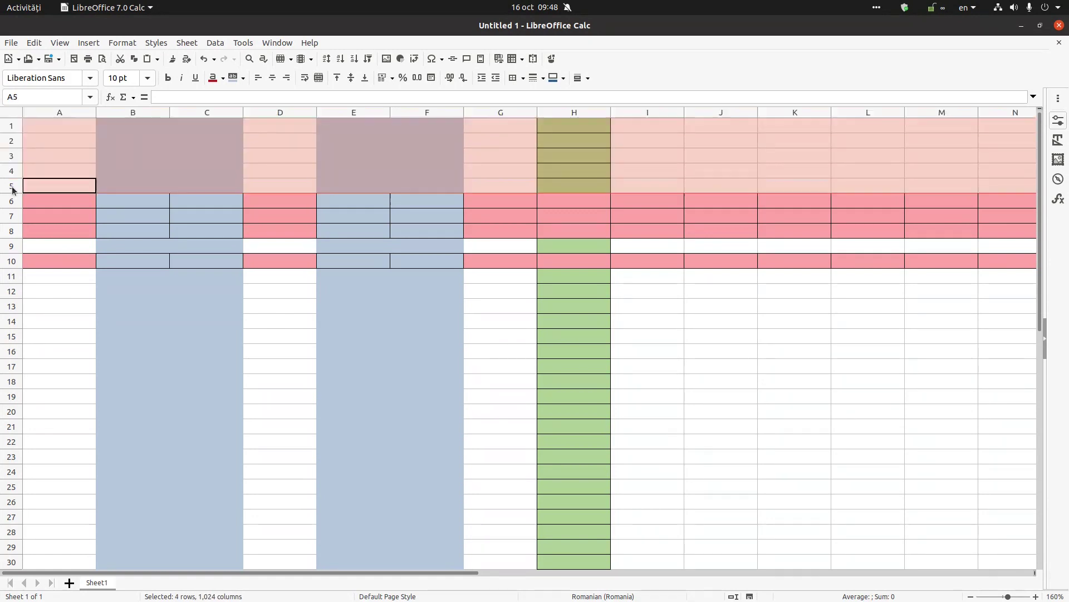
{"action": "left_click", "coordinate": [15, 245], "text": "ctrl"}
{"action": "left_click", "coordinate": [12, 276], "text": "ctrl"}
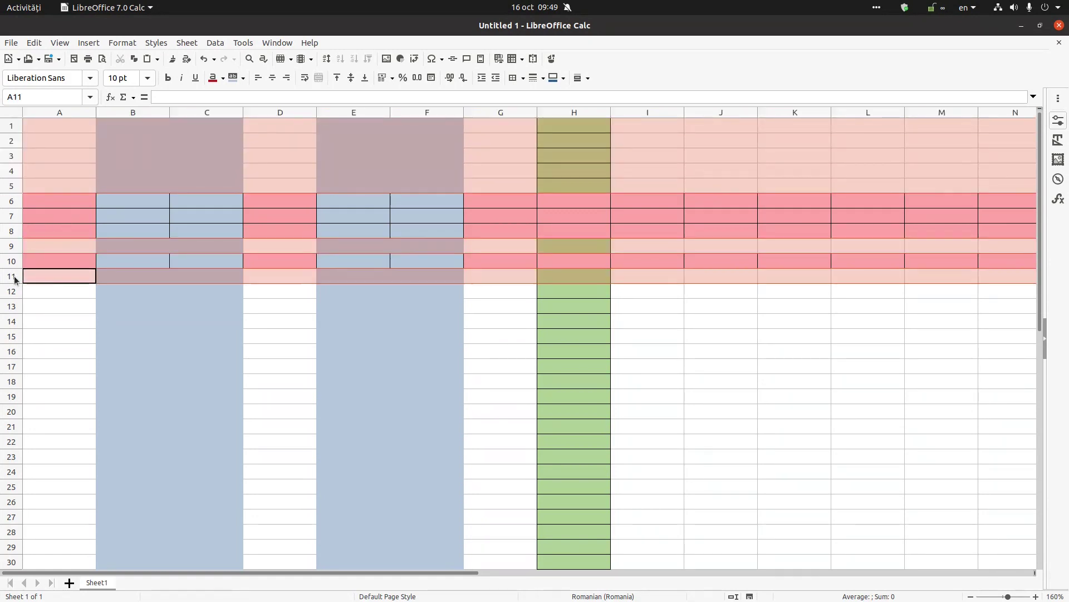
{"action": "left_click", "coordinate": [242, 78]}
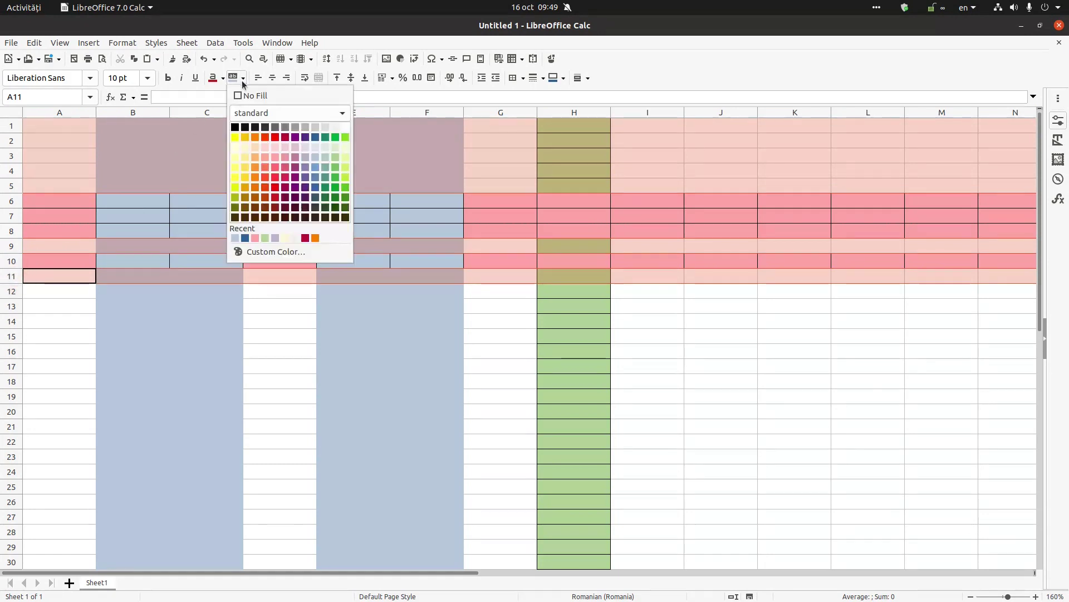
{"action": "left_click", "coordinate": [295, 138]}
{"action": "left_click", "coordinate": [291, 151]}
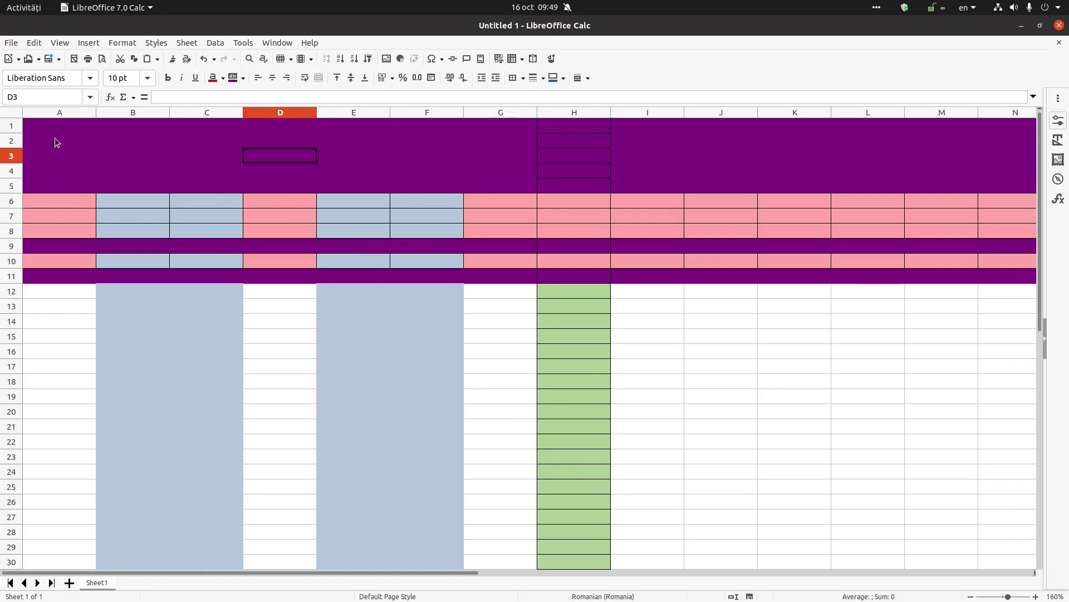
Step: Select the entire sheet, fill it with white and remove all cell borders
{"action": "left_click", "coordinate": [16, 115]}
{"action": "left_click", "coordinate": [243, 77]}
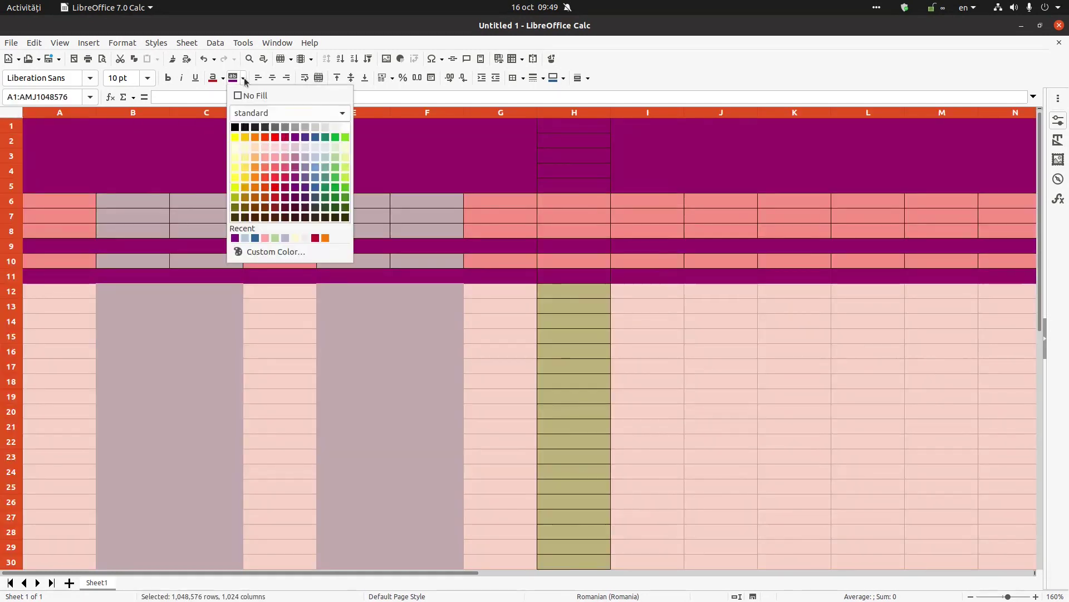
{"action": "left_click", "coordinate": [346, 127]}
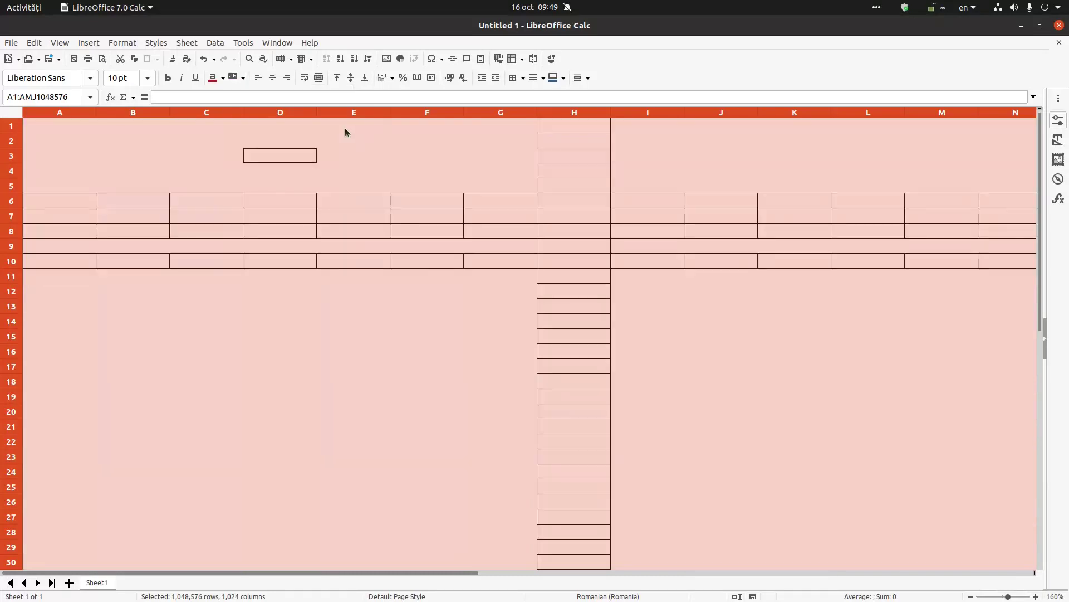
{"action": "left_click", "coordinate": [523, 77]}
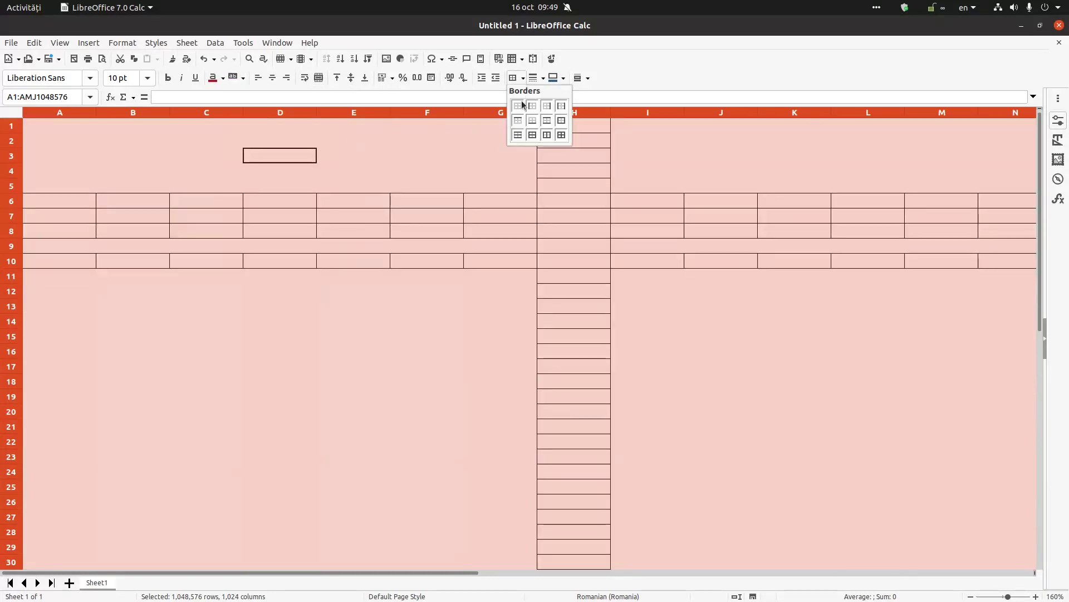
{"action": "left_click", "coordinate": [517, 104]}
{"action": "left_click", "coordinate": [295, 200]}
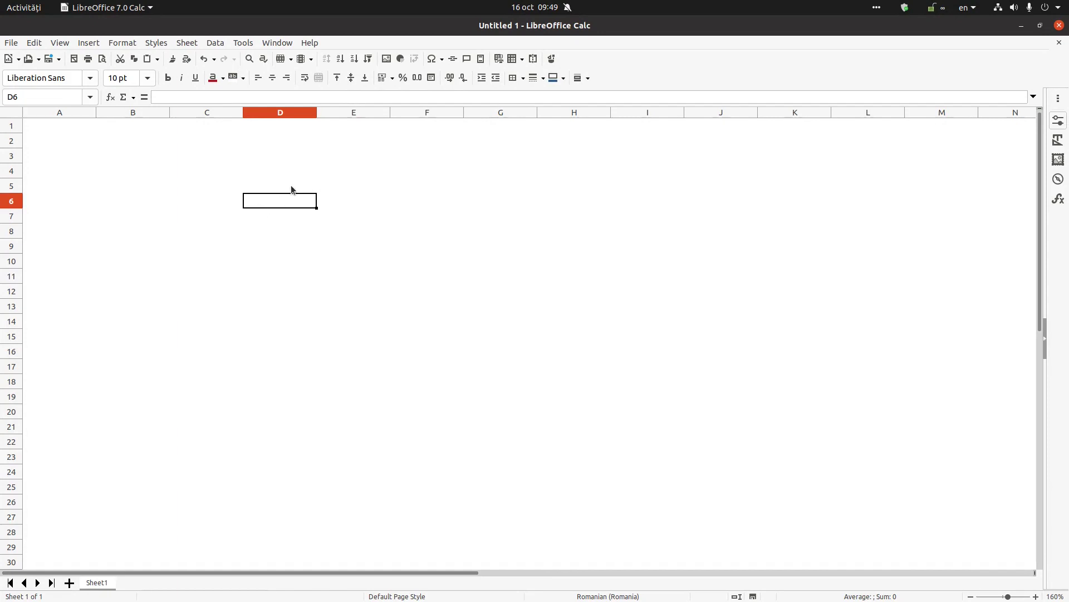
Step: Select whole columns C and D one at a time, followed by single rows between 5 and 8, ending on row 8
{"action": "left_click", "coordinate": [223, 115]}
{"action": "left_click", "coordinate": [265, 112]}
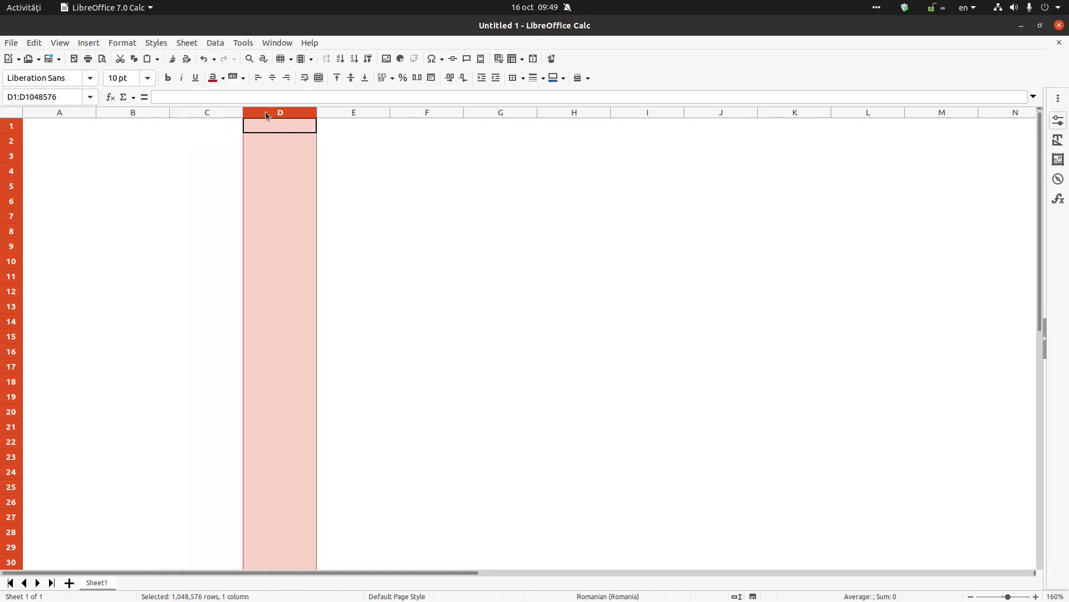
{"action": "left_click", "coordinate": [12, 215]}
{"action": "left_click", "coordinate": [11, 201]}
{"action": "left_click", "coordinate": [11, 188]}
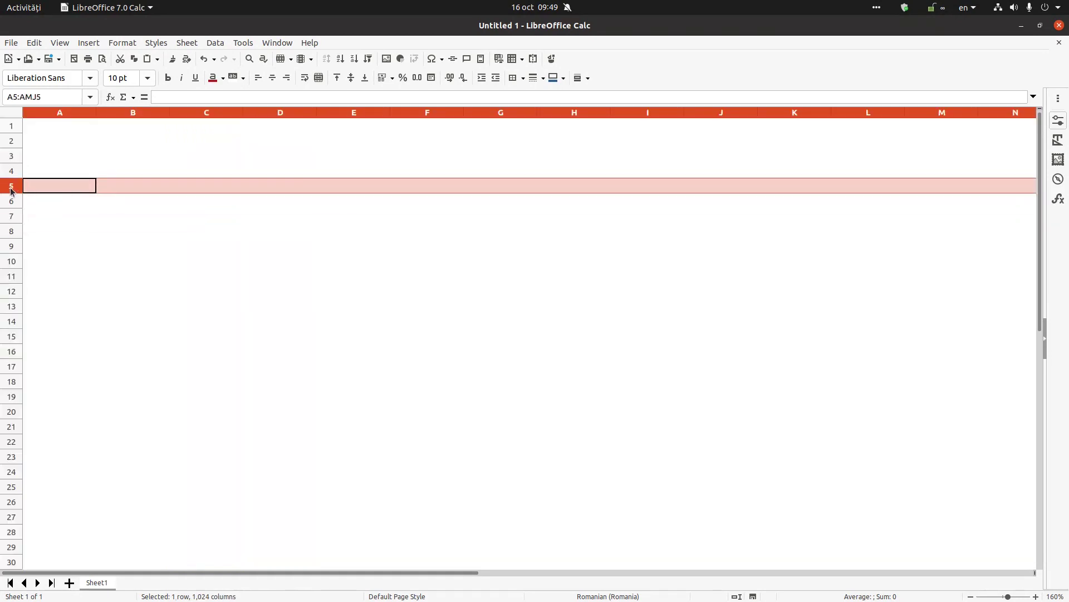
{"action": "left_click", "coordinate": [11, 202]}
{"action": "left_click", "coordinate": [11, 217]}
{"action": "left_click", "coordinate": [11, 232]}
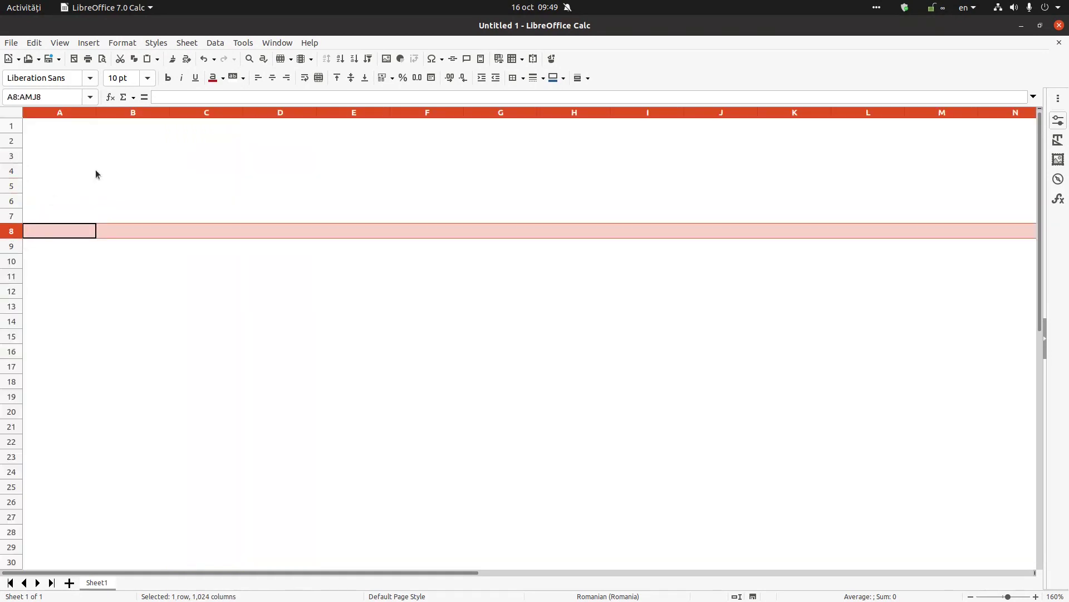
Step: Select whole columns C through F one at a time, followed by rows 7 and 8
{"action": "left_click", "coordinate": [195, 114]}
{"action": "left_click", "coordinate": [269, 113]}
{"action": "left_click", "coordinate": [329, 115]}
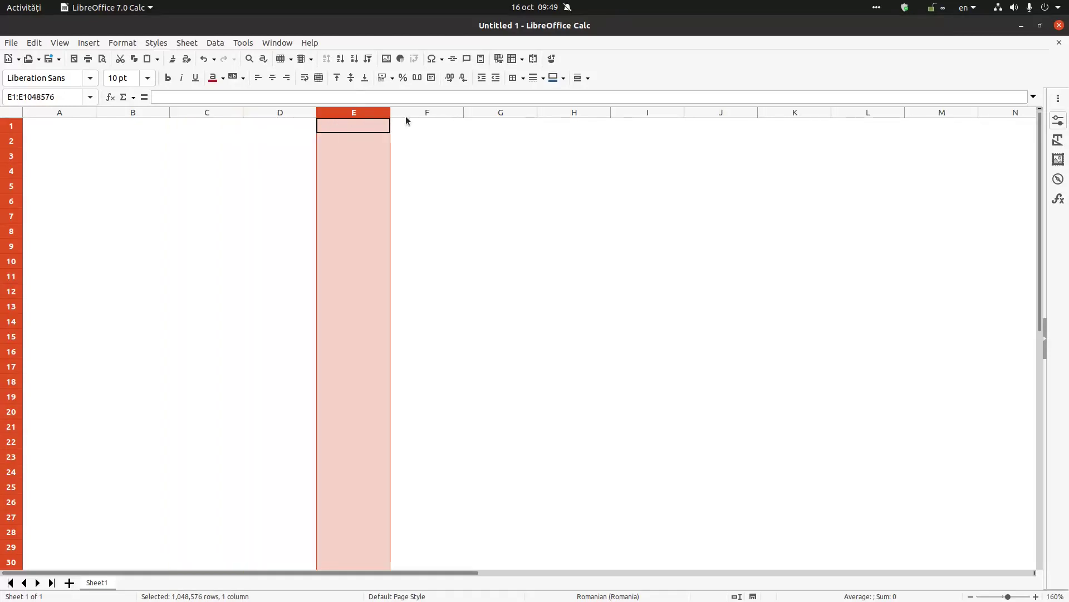
{"action": "left_click", "coordinate": [406, 115]}
{"action": "left_click", "coordinate": [11, 216]}
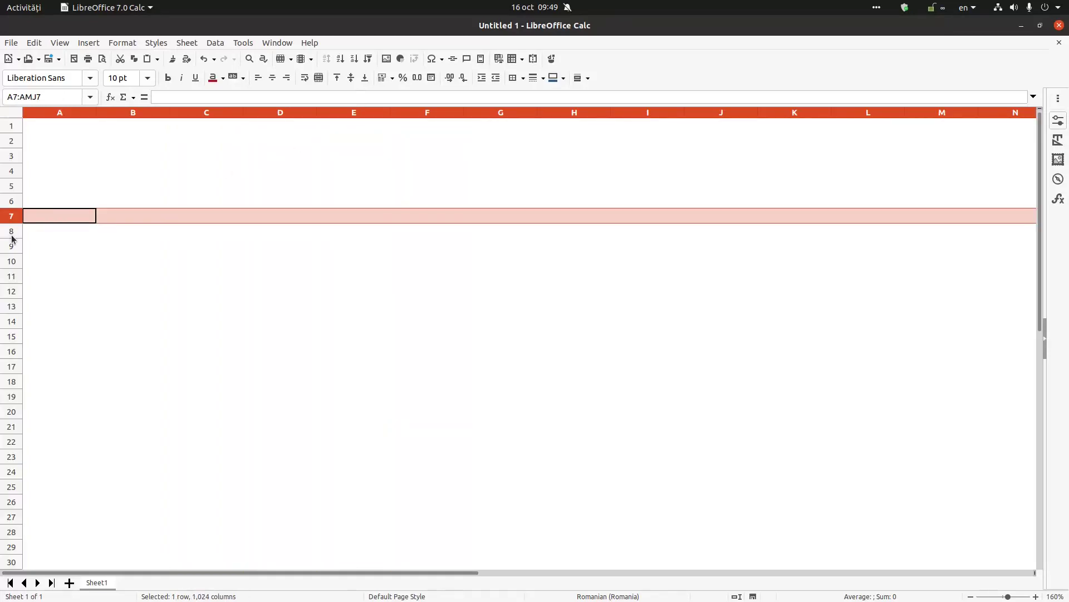
{"action": "left_click", "coordinate": [11, 232]}
Step: Select column C and extend the whole-column selection across to column G
{"action": "left_click", "coordinate": [199, 112]}
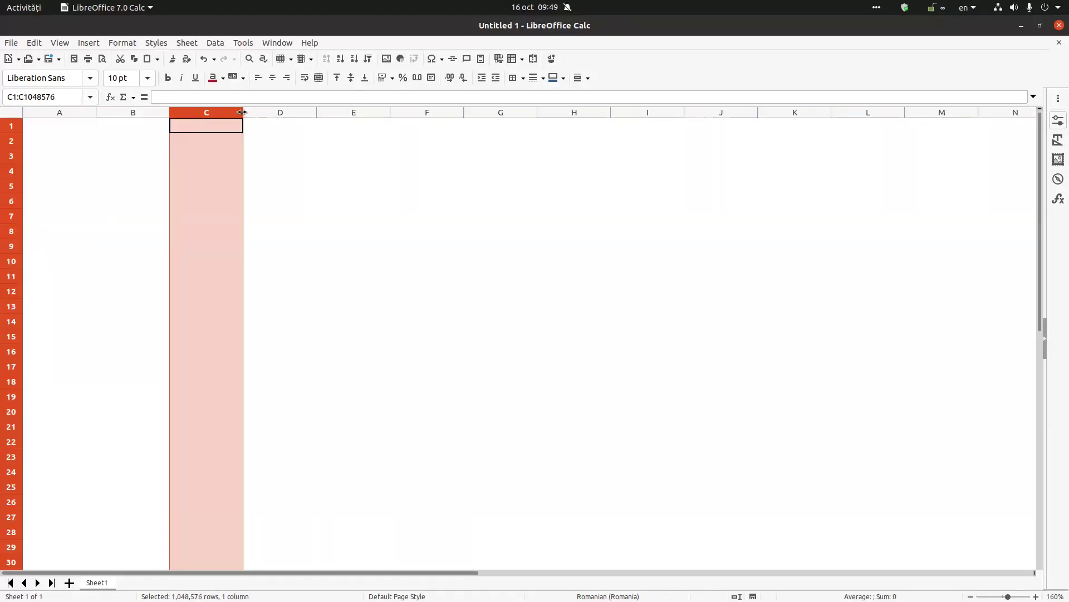
{"action": "key", "text": "shift+Right"}
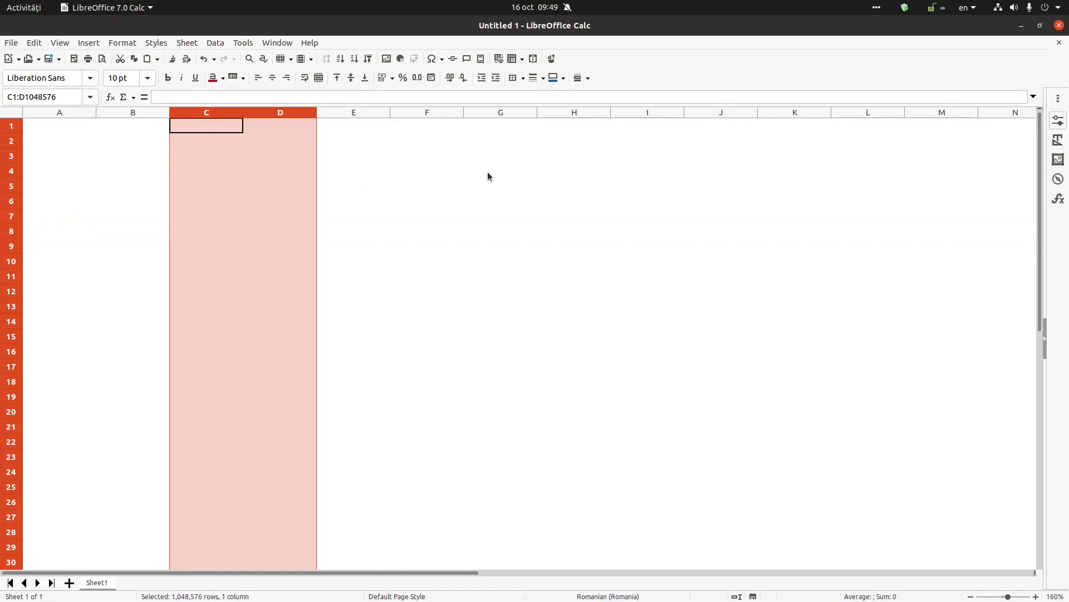
{"action": "key", "text": "shift+Right"}
{"action": "key", "text": "shift+Right"}
{"action": "key", "text": "shift+Right"}
Step: Pull the whole-column selection back past column C so it covers columns A through C
{"action": "key", "text": "shift+Left"}
{"action": "key", "text": "shift+Left"}
{"action": "key", "text": "shift+Left"}
{"action": "key", "text": "shift+Left"}
{"action": "key", "text": "shift+Left"}
{"action": "key", "text": "shift+Left"}
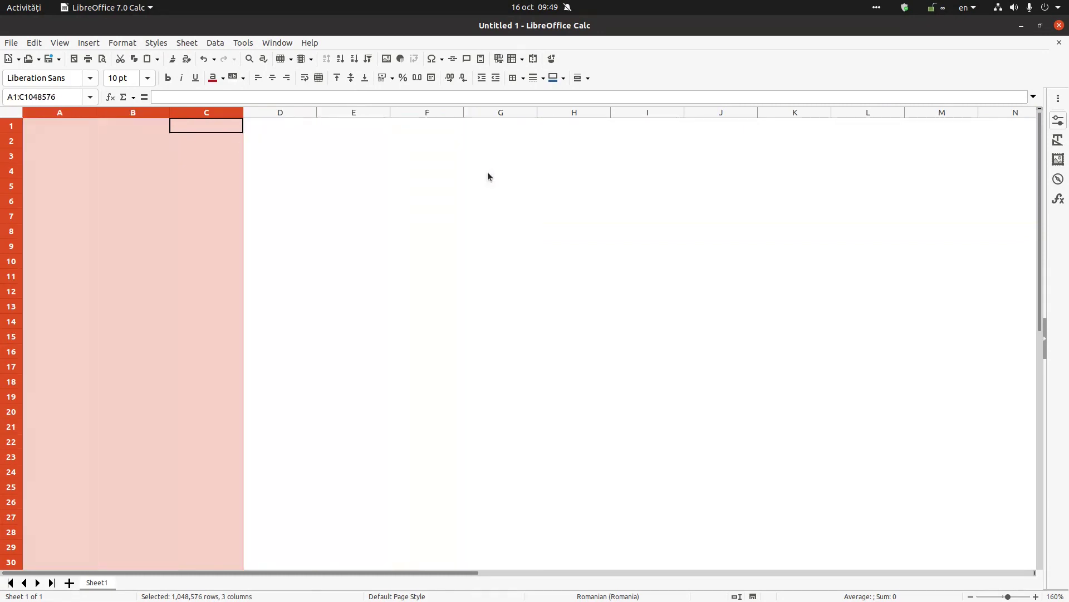
Step: Extend the whole-column selection to the other side of column C and shrink it to columns C through E
{"action": "key", "text": "shift+Right"}
{"action": "key", "text": "shift+Right"}
{"action": "key", "text": "shift+Right"}
{"action": "key", "text": "shift+Right"}
{"action": "key", "text": "shift+Right"}
{"action": "key", "text": "shift+Right"}
{"action": "key", "text": "shift+Right"}
{"action": "key", "text": "shift+Right"}
{"action": "key", "text": "shift+Left"}
{"action": "key", "text": "shift+Left"}
{"action": "key", "text": "shift+Left"}
{"action": "key", "text": "shift+Left"}
{"action": "key", "text": "shift+Left"}
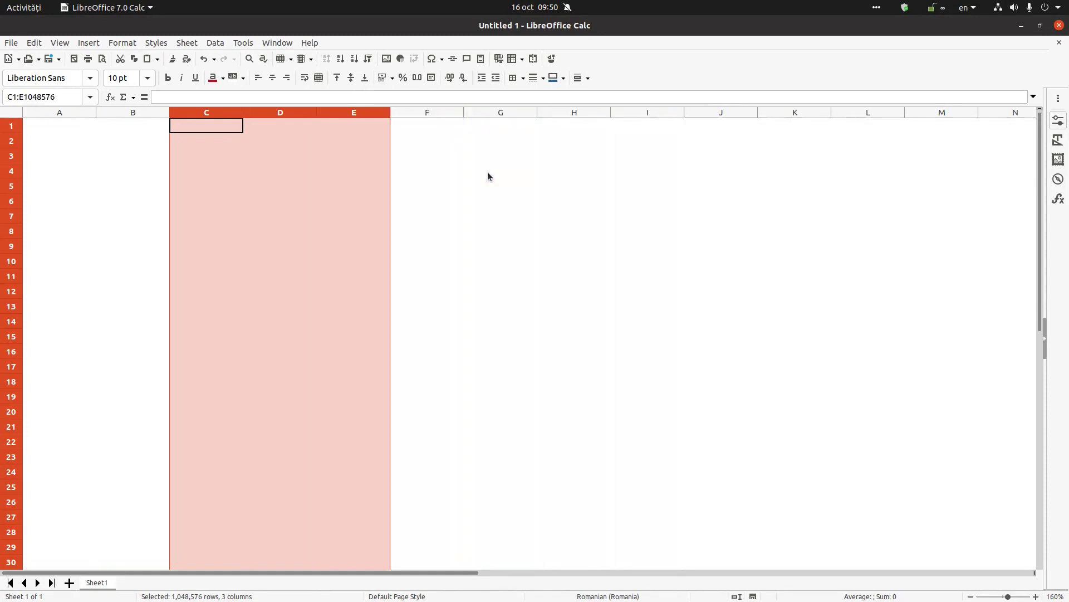
Step: Select column G and extend the whole-column selection to either side of it, ending on columns F and G
{"action": "left_click", "coordinate": [504, 111]}
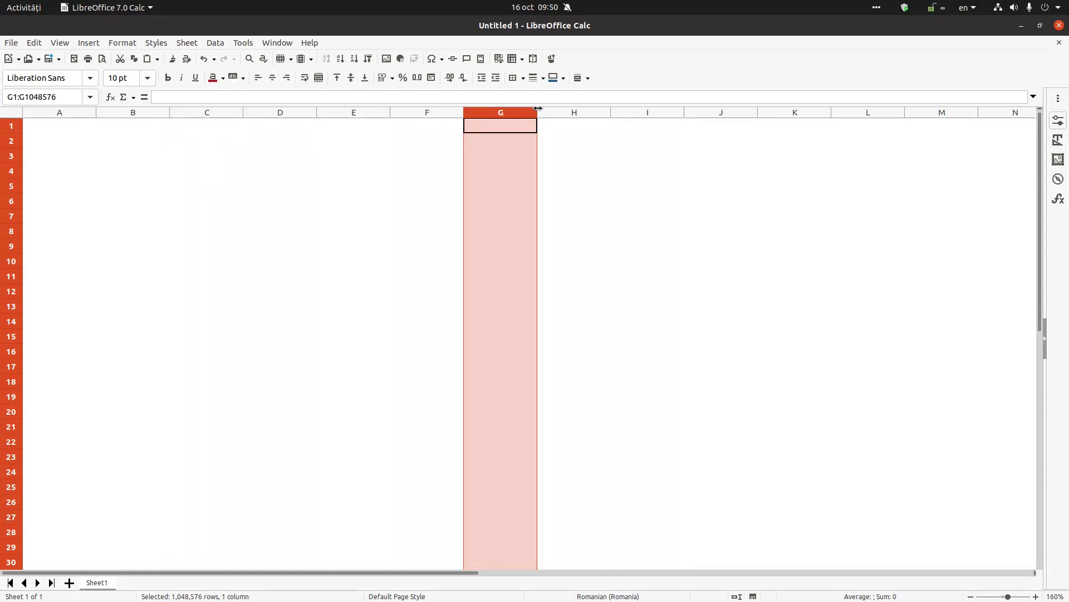
{"action": "key", "text": "shift+Right"}
{"action": "key", "text": "shift+Right"}
{"action": "key", "text": "shift+Right"}
{"action": "key", "text": "shift+Right"}
{"action": "key", "text": "shift+Left"}
{"action": "key", "text": "shift+Left"}
{"action": "key", "text": "shift+Left"}
{"action": "key", "text": "shift+Left"}
{"action": "key", "text": "shift+Left"}
{"action": "key", "text": "shift+Left"}
{"action": "key", "text": "shift+Left"}
{"action": "key", "text": "shift+Right"}
{"action": "key", "text": "shift+Right"}
{"action": "key", "text": "shift+Right"}
{"action": "key", "text": "shift+Right"}
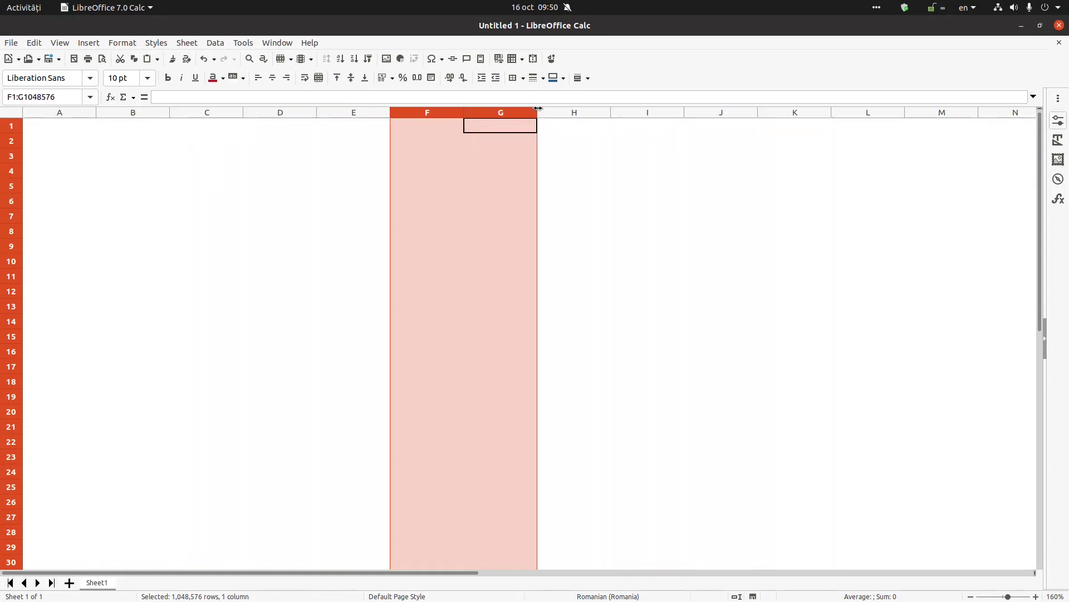
Step: Select row 8 and extend the whole-row selection up and down to rows 8 through 12, then select cell D4
{"action": "left_click", "coordinate": [28, 229]}
{"action": "key", "text": "shift+space"}
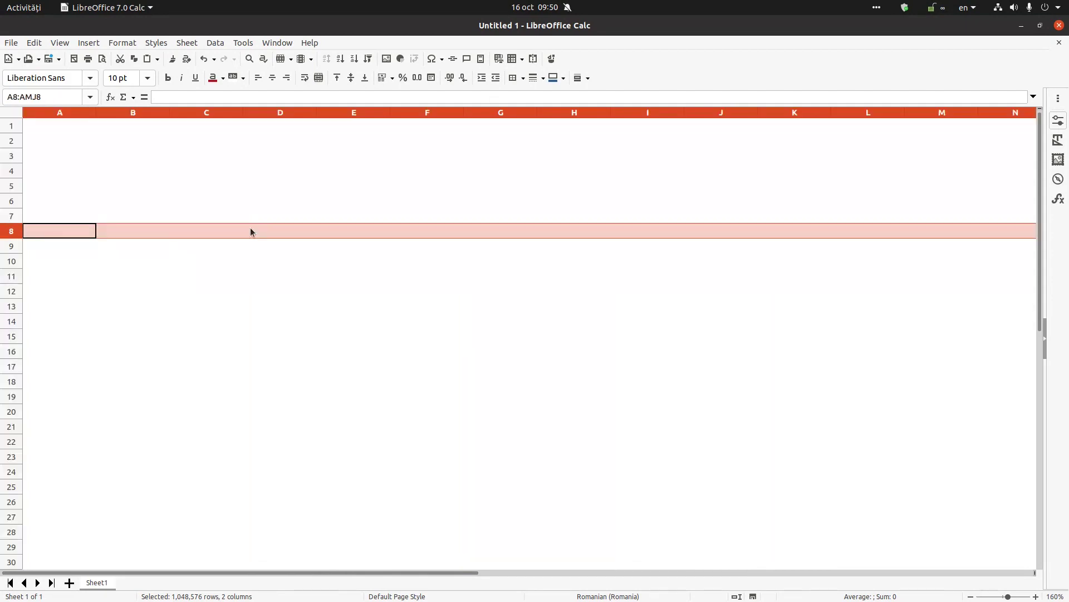
{"action": "key", "text": "shift+Up"}
{"action": "key", "text": "shift+Up"}
{"action": "key", "text": "shift+Down"}
{"action": "key", "text": "shift+Down"}
{"action": "key", "text": "shift+Down"}
{"action": "key", "text": "shift+Down"}
{"action": "key", "text": "shift+Down"}
{"action": "key", "text": "shift+Down"}
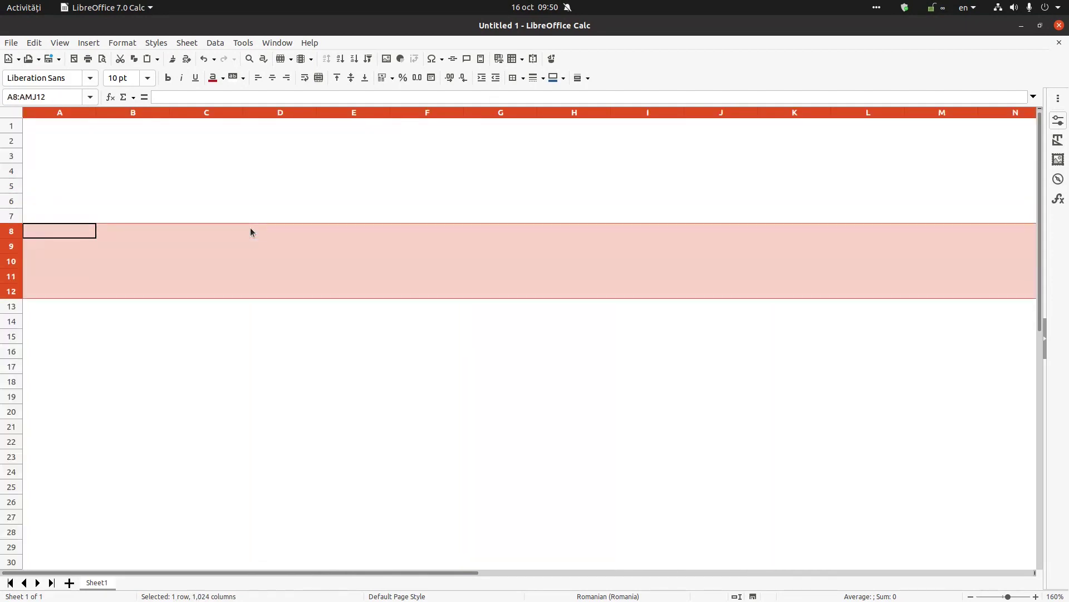
{"action": "left_click", "coordinate": [282, 178]}
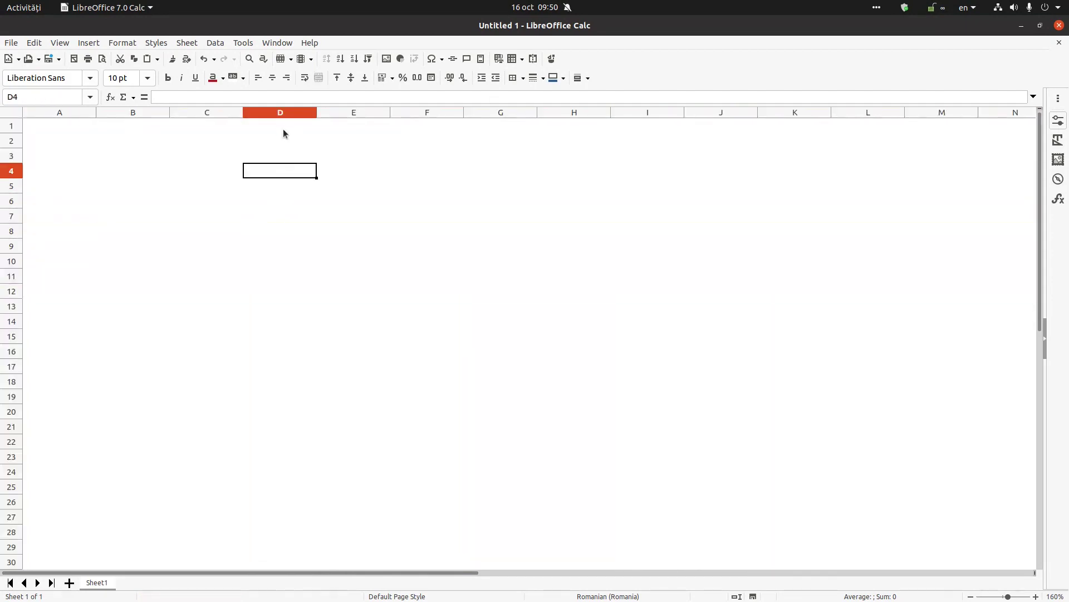
Step: Select columns C, D and H one at a time, each replacing the previous selection
{"action": "left_click", "coordinate": [232, 115]}
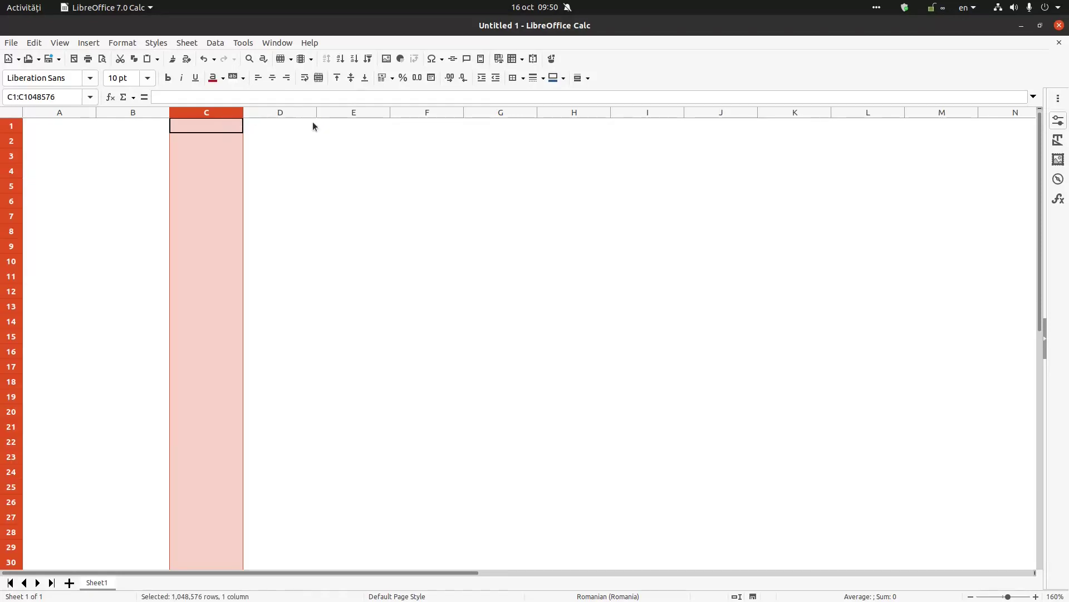
{"action": "left_click", "coordinate": [259, 115]}
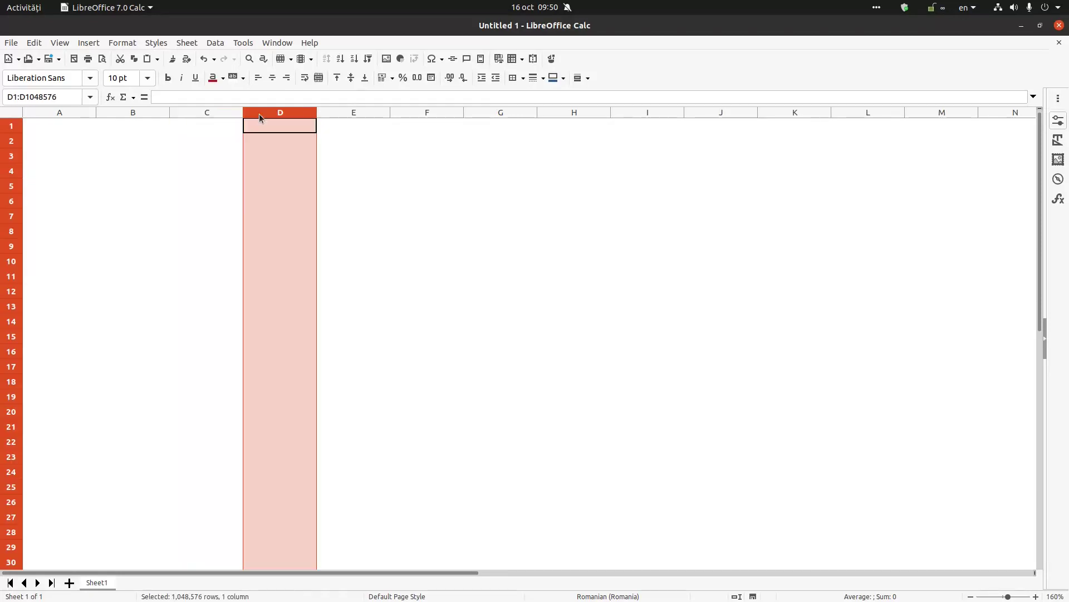
{"action": "left_click", "coordinate": [617, 113]}
{"action": "left_click", "coordinate": [577, 114]}
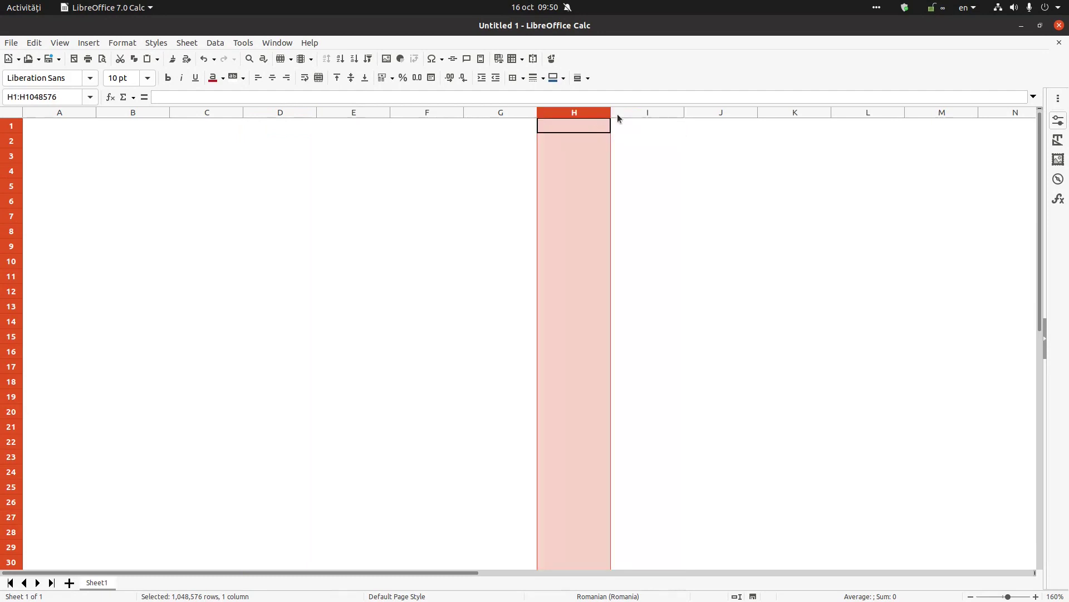
{"action": "left_click", "coordinate": [617, 114]}
{"action": "left_click", "coordinate": [577, 114]}
Step: Select whole columns C, D and H together as one multiple selection
{"action": "left_click", "coordinate": [232, 114]}
{"action": "left_click", "coordinate": [277, 114], "text": "ctrl"}
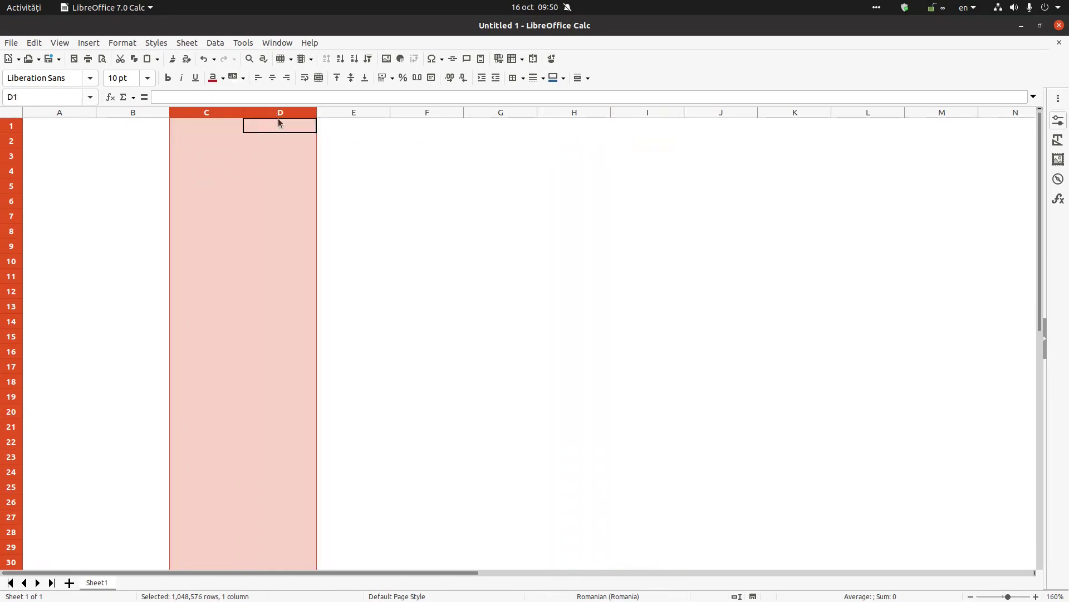
{"action": "left_click", "coordinate": [514, 116], "text": "ctrl"}
{"action": "left_click", "coordinate": [529, 116], "text": "ctrl"}
{"action": "left_click", "coordinate": [573, 115], "text": "ctrl"}
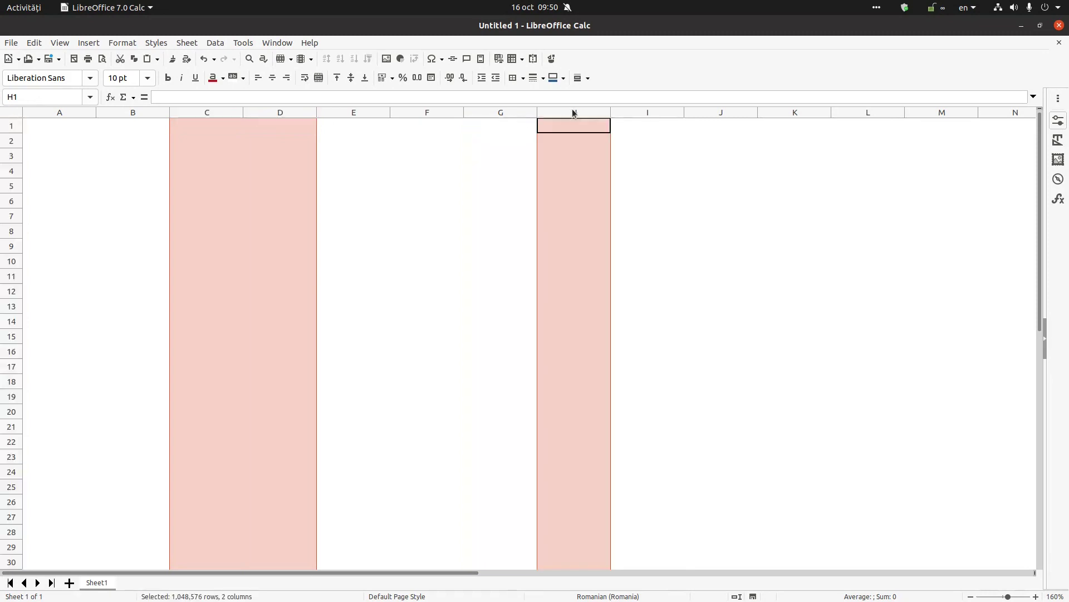
Step: Add the non-adjacent columns J, L, N and F to the multiple selection, leaving column I out
{"action": "left_click", "coordinate": [641, 114], "text": "ctrl"}
{"action": "left_click", "coordinate": [677, 115], "text": "ctrl"}
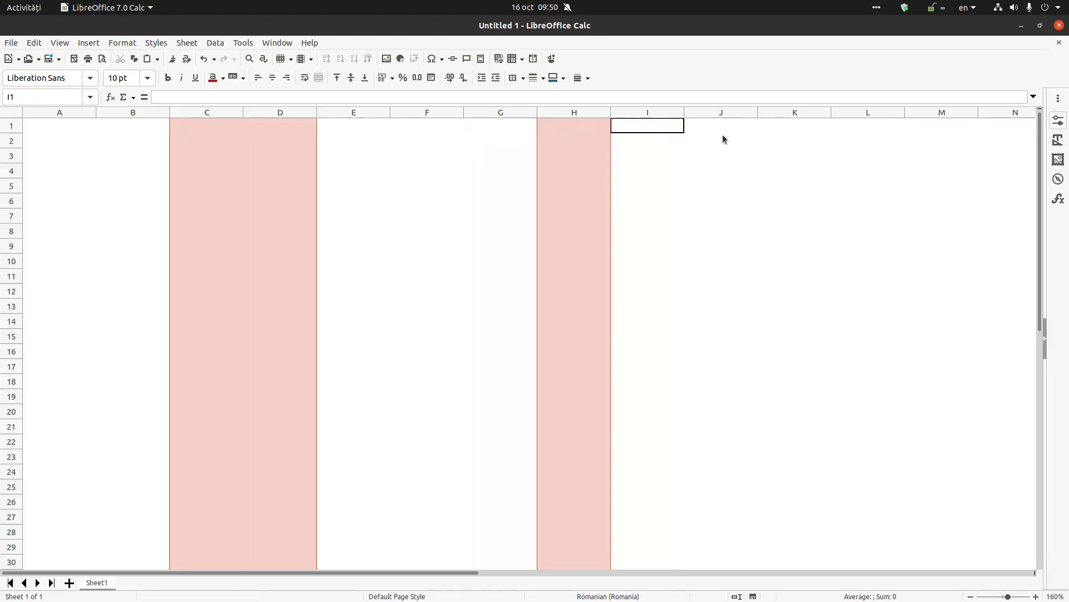
{"action": "left_click", "coordinate": [724, 116], "text": "ctrl"}
{"action": "left_click", "coordinate": [849, 115], "text": "ctrl"}
{"action": "left_click", "coordinate": [980, 115], "text": "ctrl"}
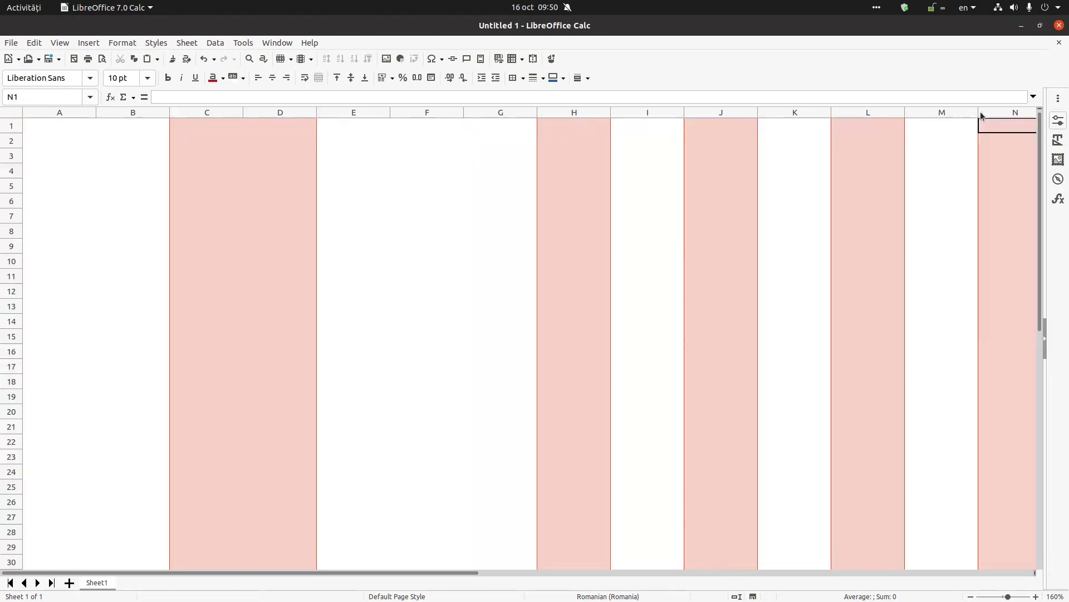
{"action": "left_click", "coordinate": [430, 115], "text": "ctrl"}
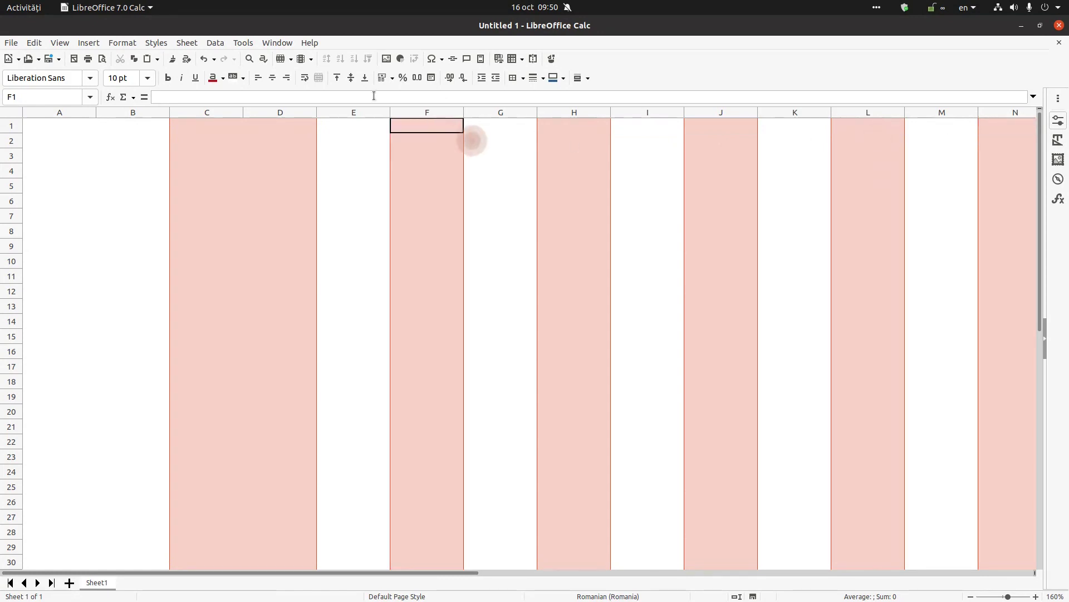
Step: Fill all the selected columns with a medium blue background and deselect them
{"action": "left_click", "coordinate": [242, 78]}
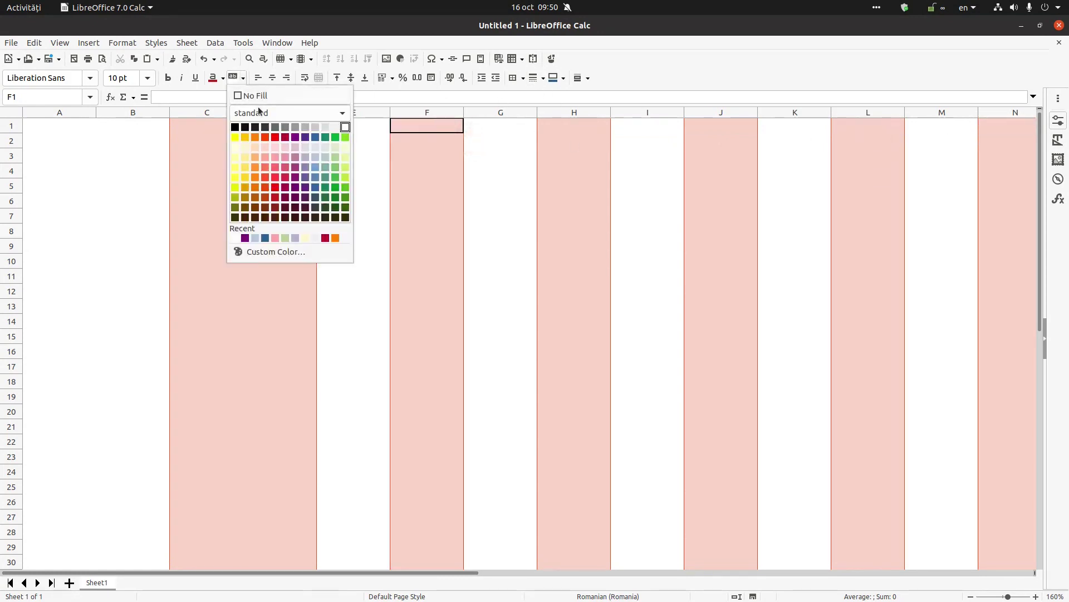
{"action": "left_click", "coordinate": [316, 176]}
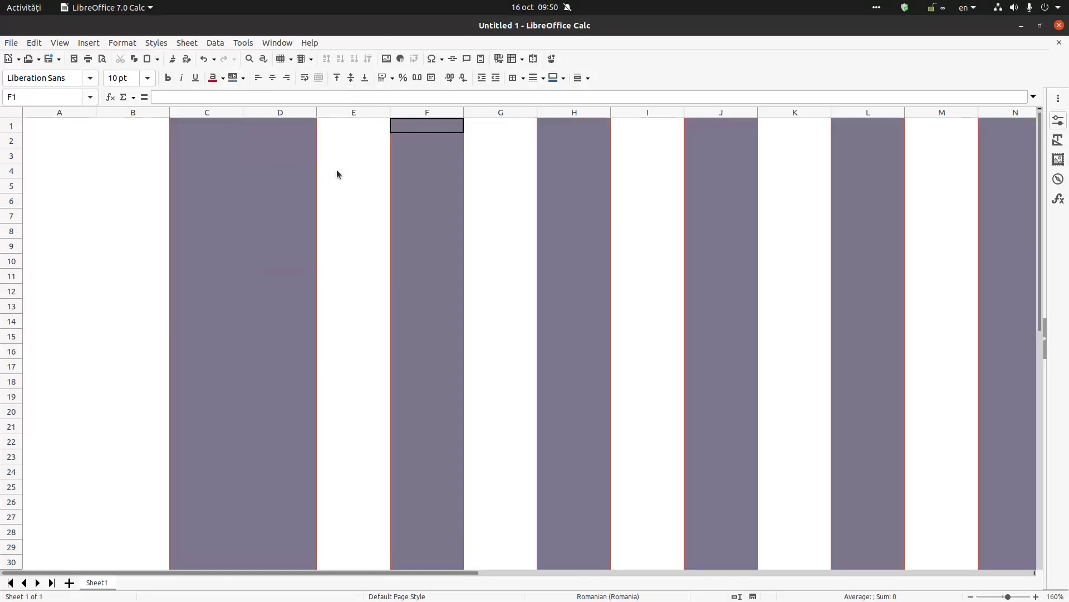
{"action": "left_click", "coordinate": [339, 170]}
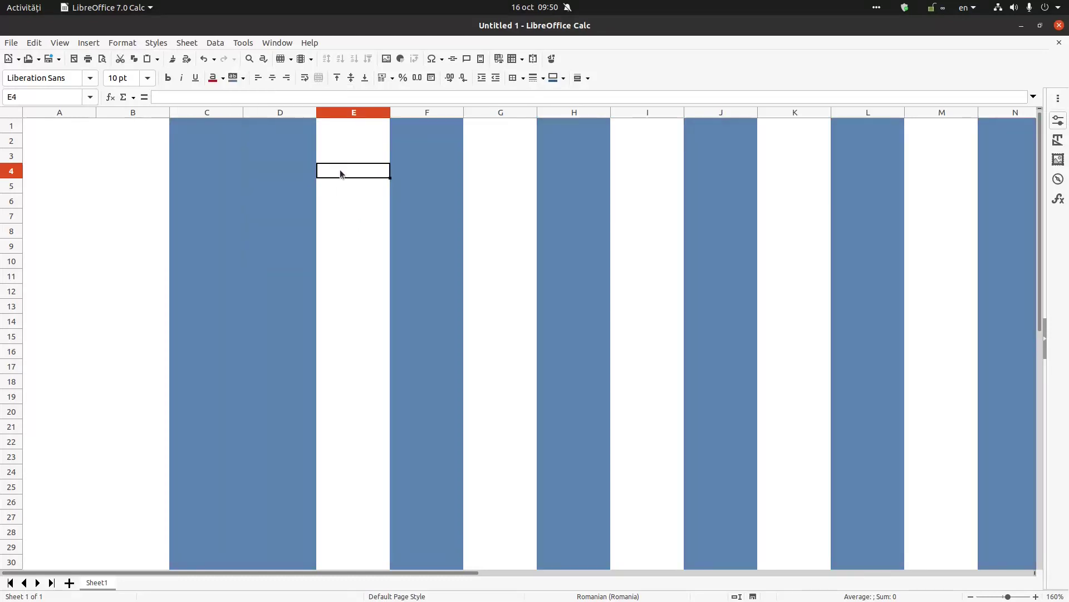
Step: Change the background of column C to white
{"action": "left_click", "coordinate": [236, 112]}
{"action": "left_click", "coordinate": [243, 78]}
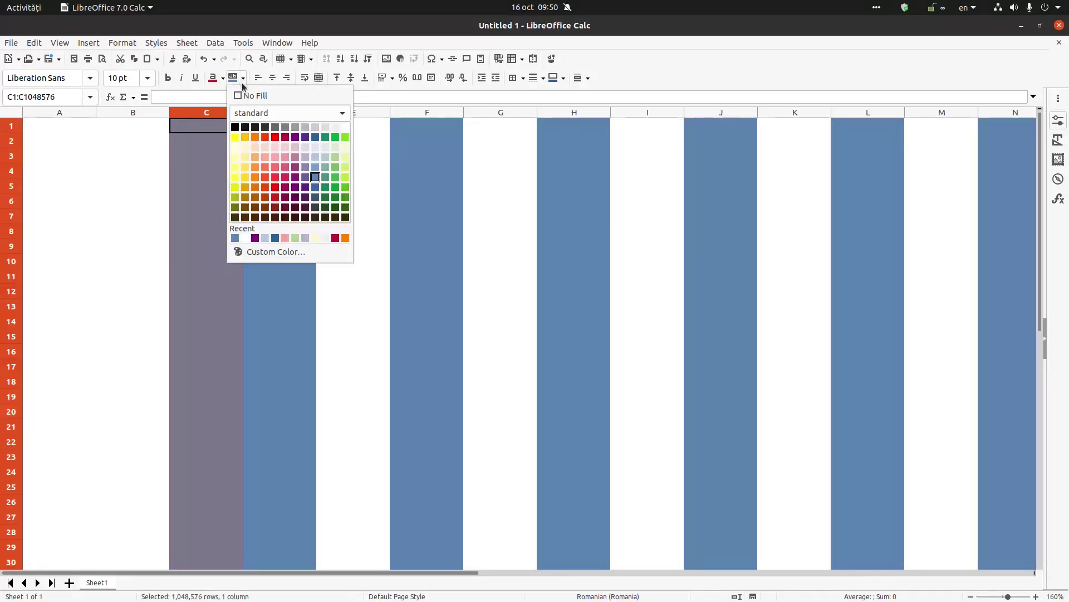
{"action": "left_click", "coordinate": [345, 127]}
{"action": "left_click", "coordinate": [315, 159]}
Step: Fill column B with a slightly lighter blue than the other coloured columns
{"action": "left_click", "coordinate": [132, 114]}
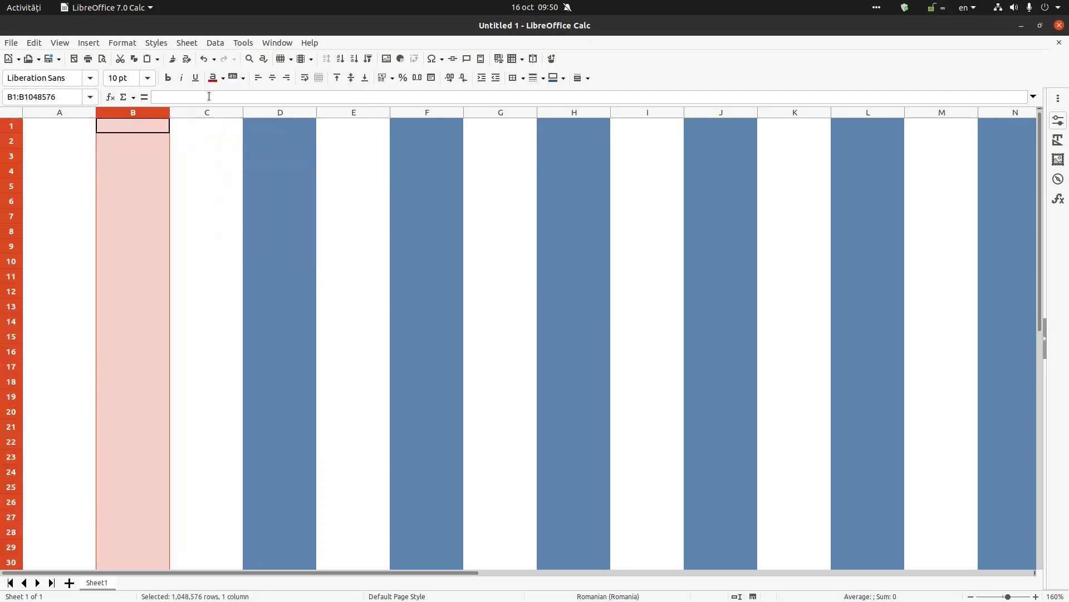
{"action": "left_click", "coordinate": [242, 79]}
{"action": "left_click", "coordinate": [313, 153]}
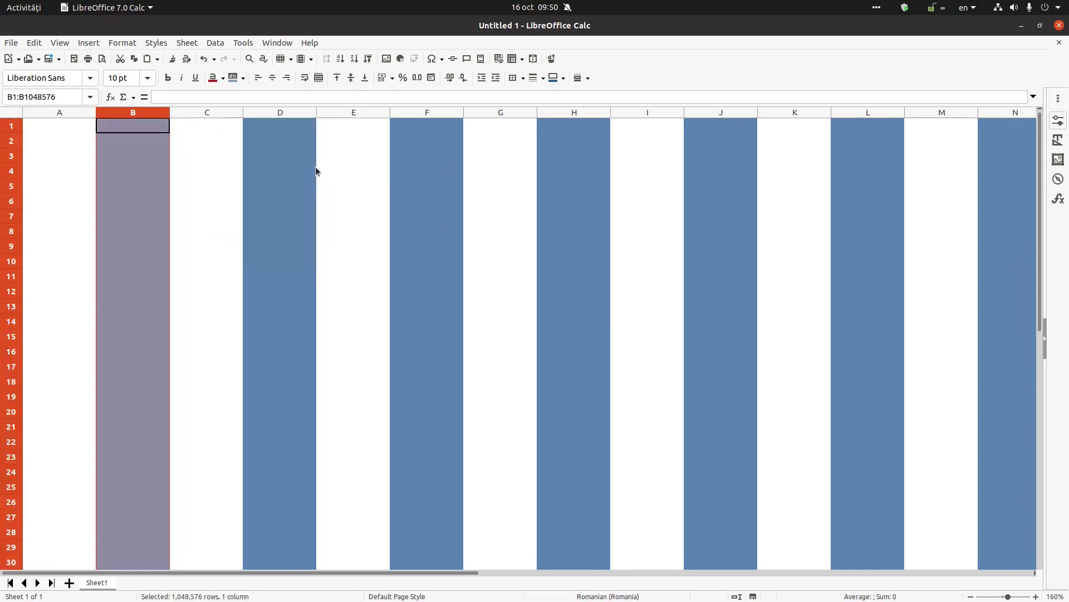
{"action": "left_click", "coordinate": [259, 143]}
Step: Fill column B with the same medium blue as the other coloured columns and deselect it
{"action": "left_click", "coordinate": [150, 110]}
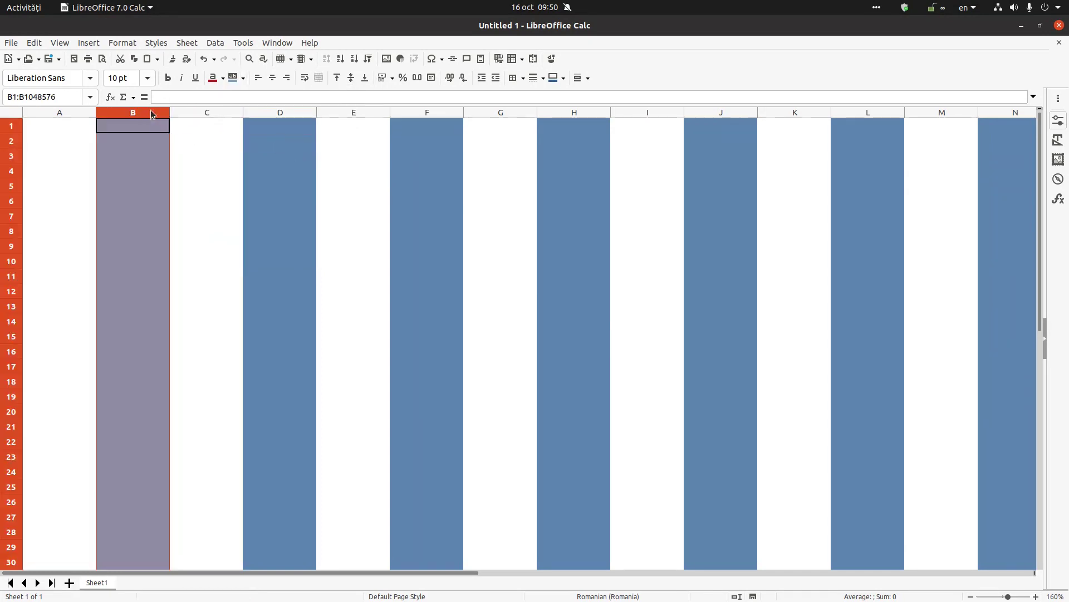
{"action": "left_click", "coordinate": [244, 79]}
{"action": "left_click", "coordinate": [304, 168]}
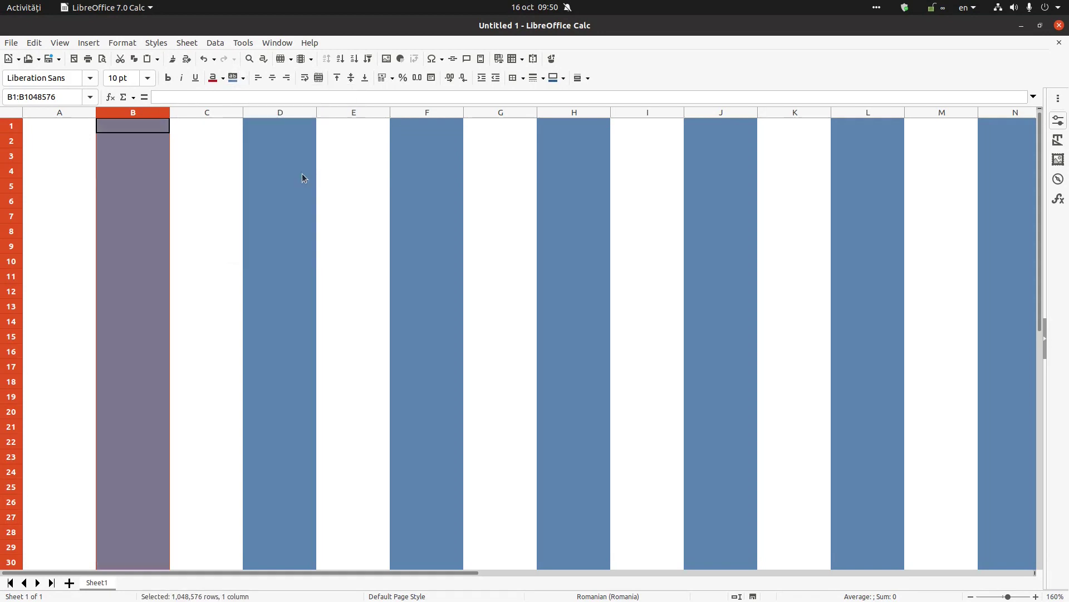
{"action": "left_click", "coordinate": [302, 173]}
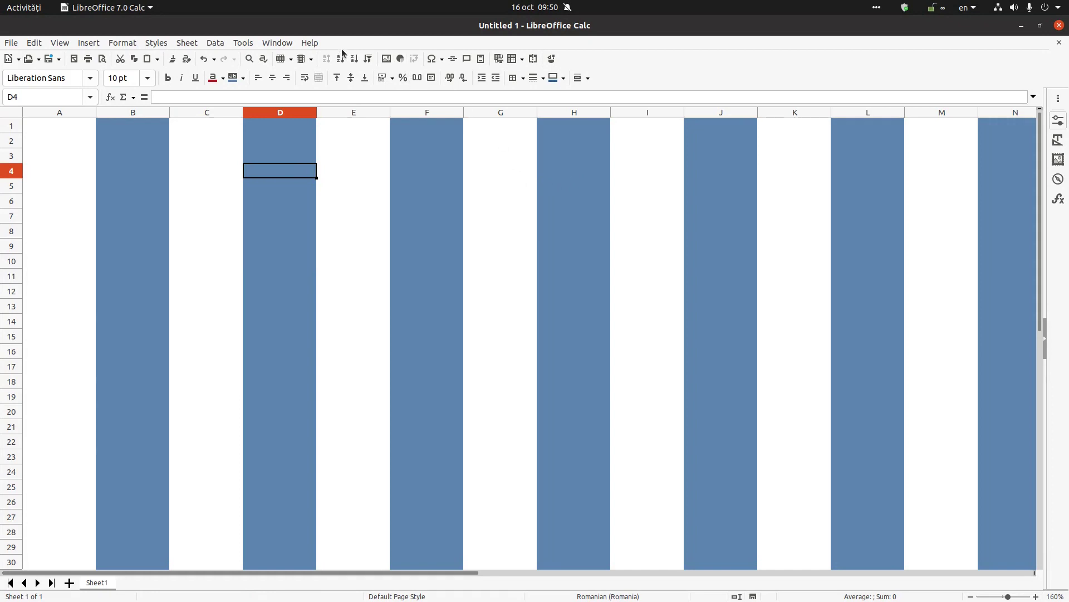
{"action": "left_click", "coordinate": [353, 146]}
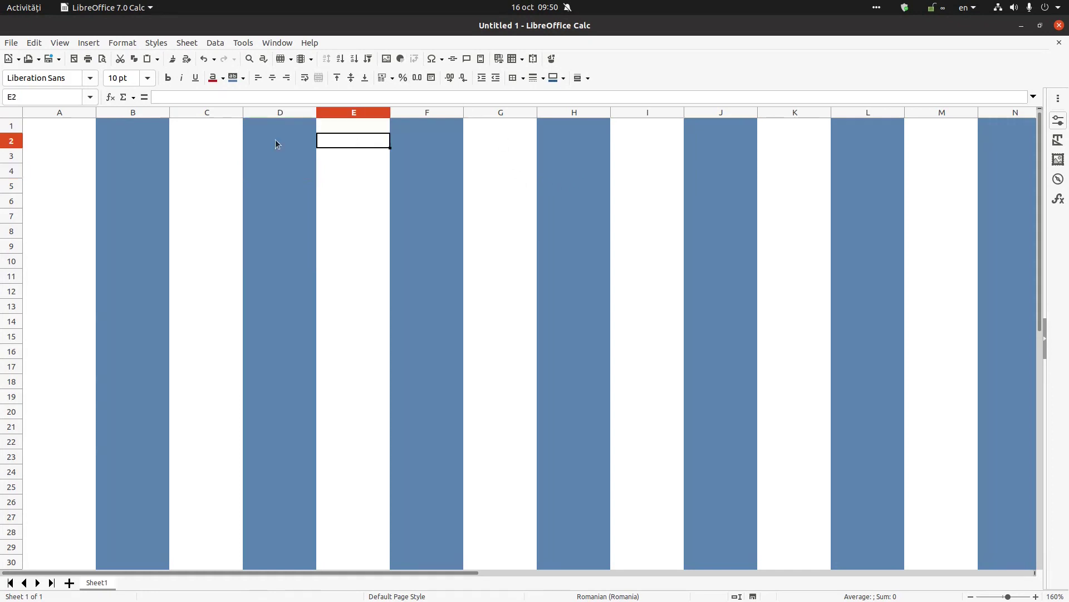
Step: Select the whole sheet and fill it with a green background
{"action": "left_click", "coordinate": [17, 116]}
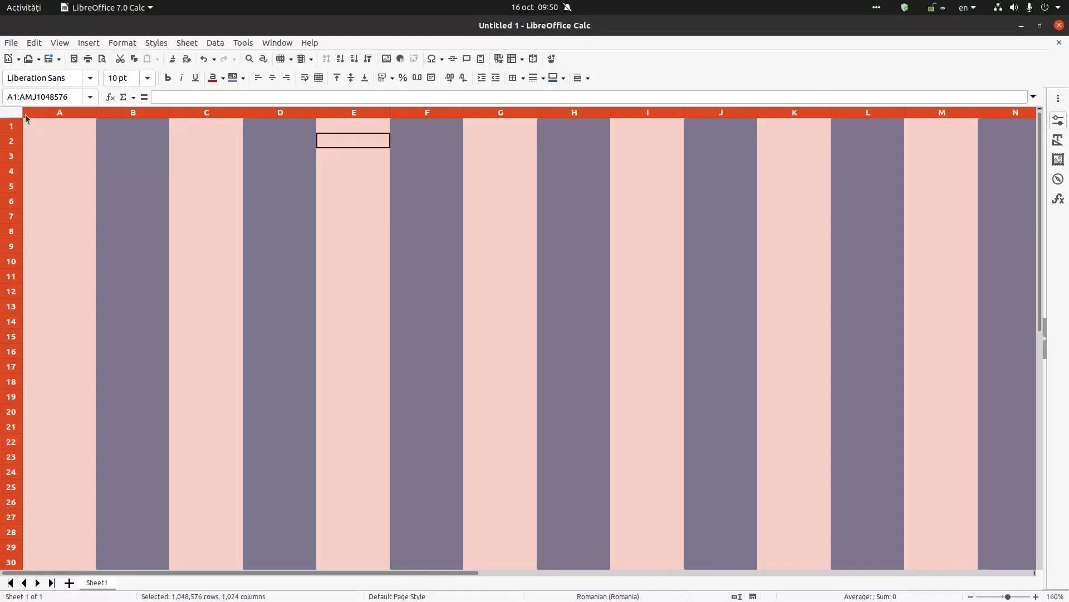
{"action": "left_click", "coordinate": [243, 78]}
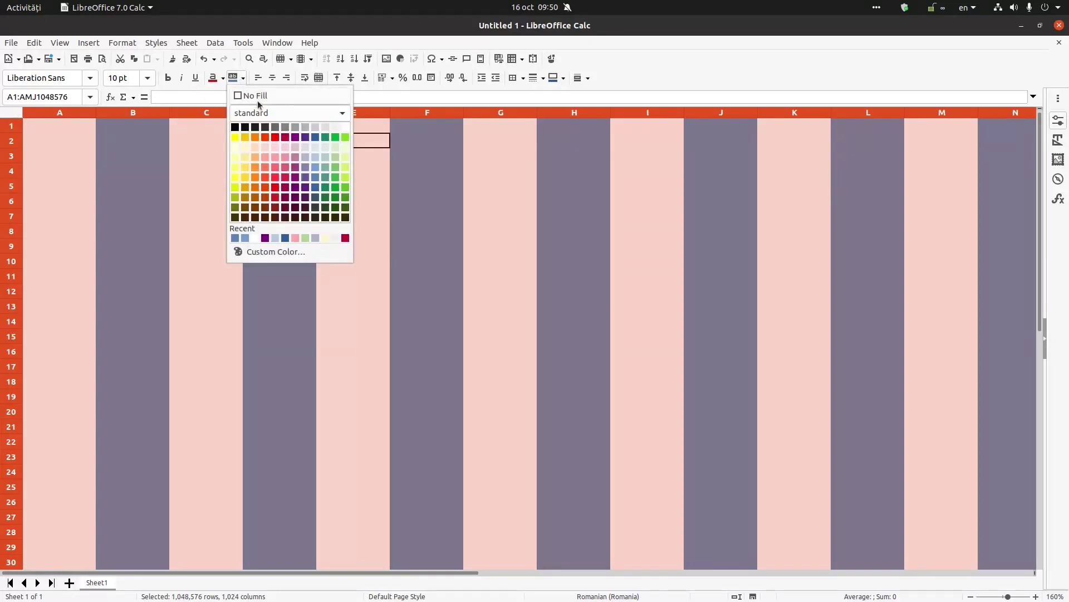
{"action": "left_click", "coordinate": [335, 137]}
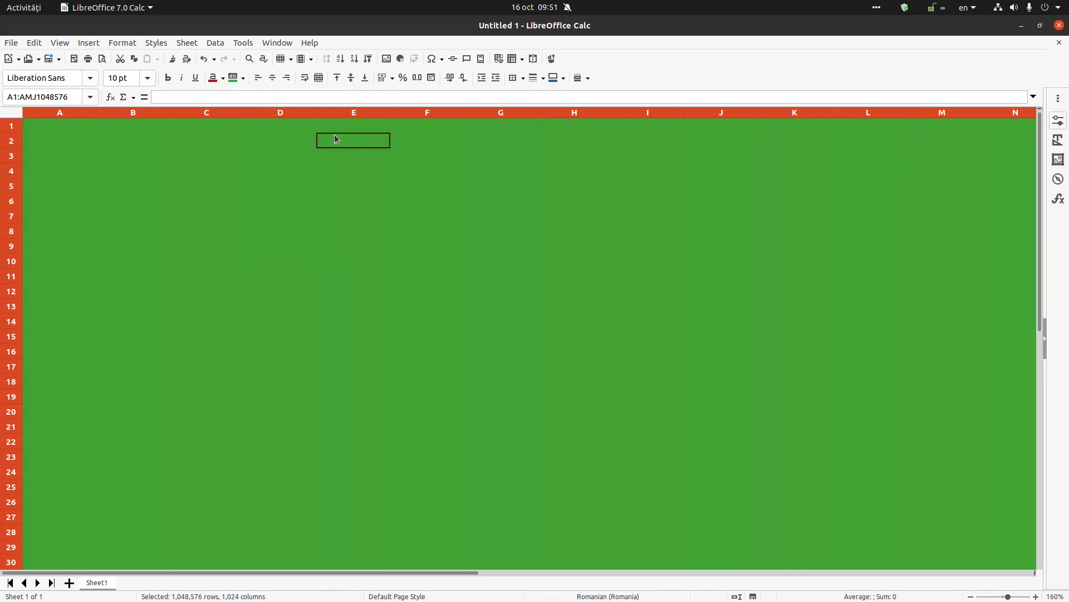
{"action": "left_click", "coordinate": [334, 135]}
Step: Fill the whole sheet with a very light blue background, then reselect the entire sheet and switch to cell C2
{"action": "left_click", "coordinate": [10, 112]}
{"action": "left_click", "coordinate": [242, 78]}
{"action": "left_click", "coordinate": [316, 146]}
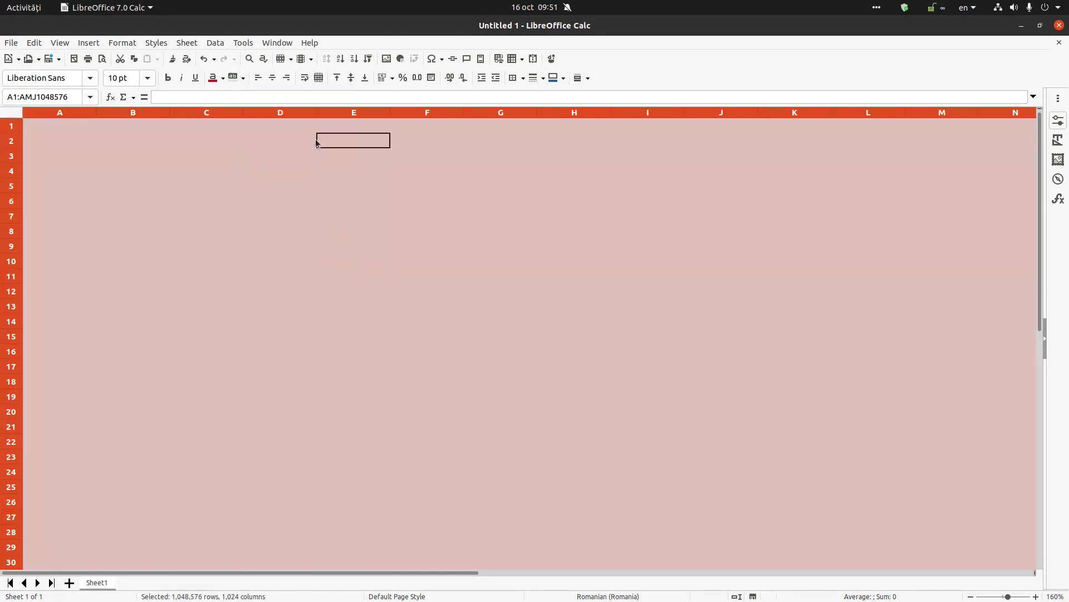
{"action": "left_click", "coordinate": [325, 138]}
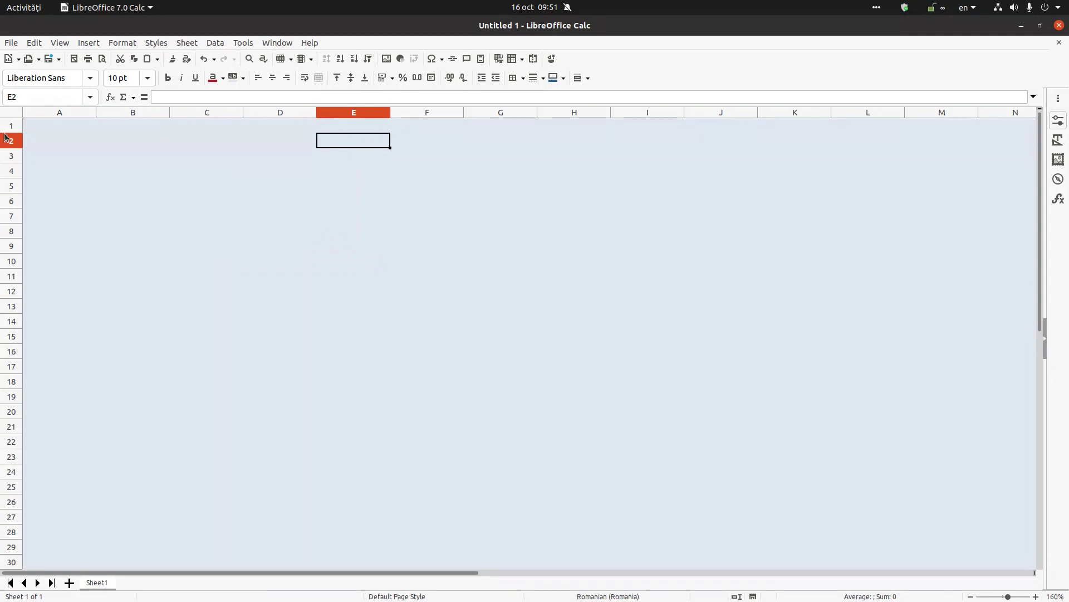
{"action": "left_click", "coordinate": [8, 116]}
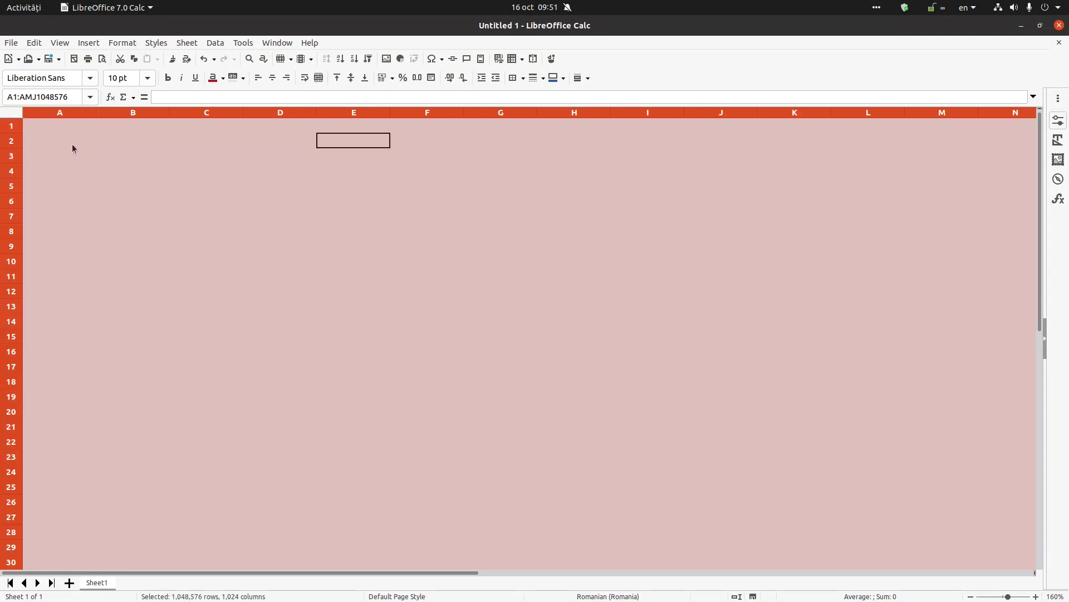
{"action": "left_click", "coordinate": [197, 139]}
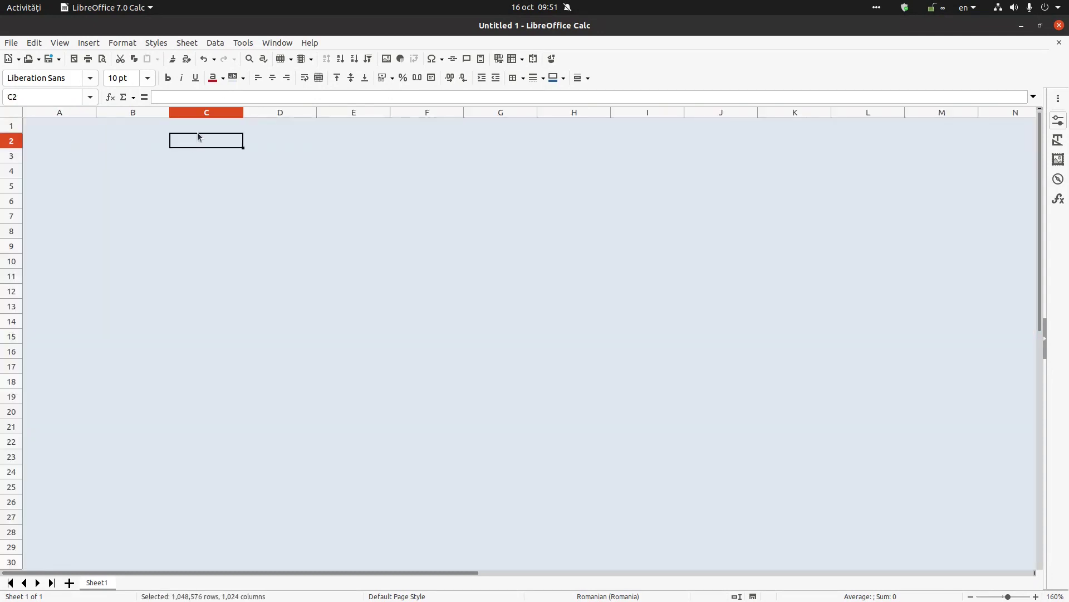
{"action": "left_click", "coordinate": [312, 44]}
{"action": "left_click", "coordinate": [337, 214]}
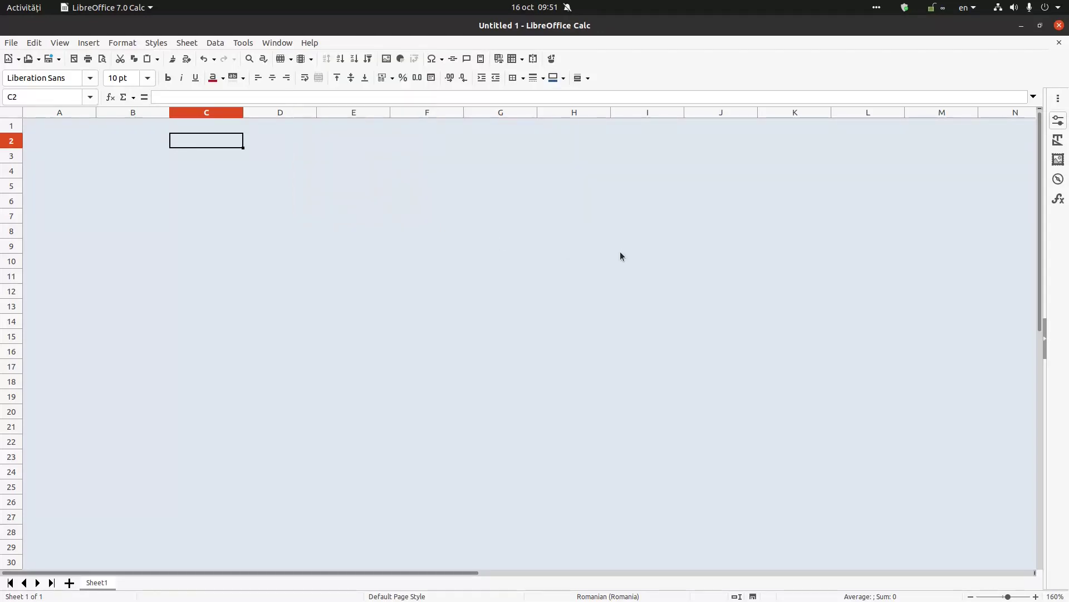